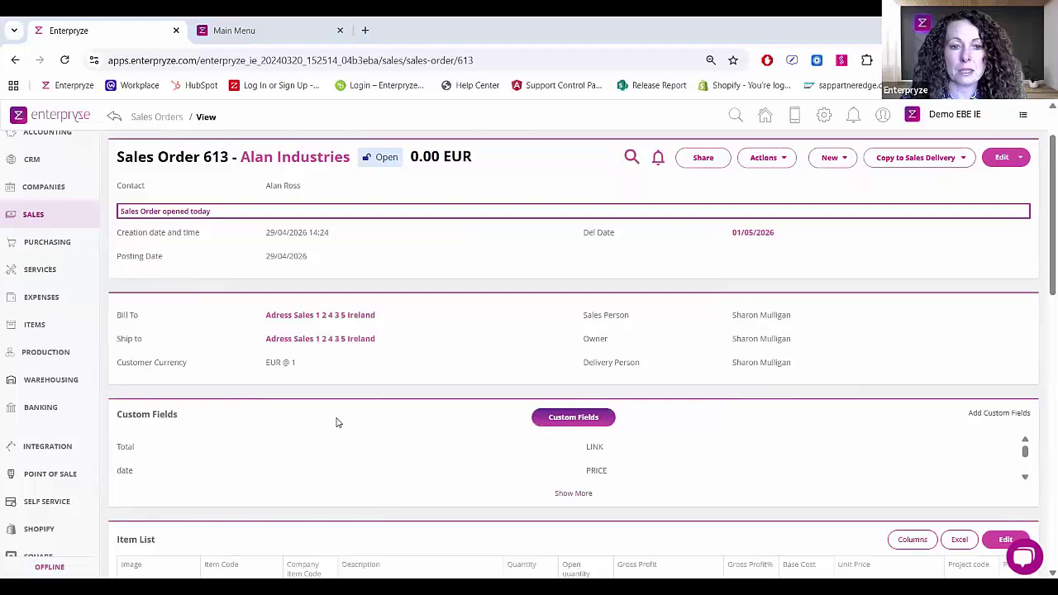
Step: Review the sales order's item list and start a back-to-back production order from it
scroll(308, 353, up, 2)
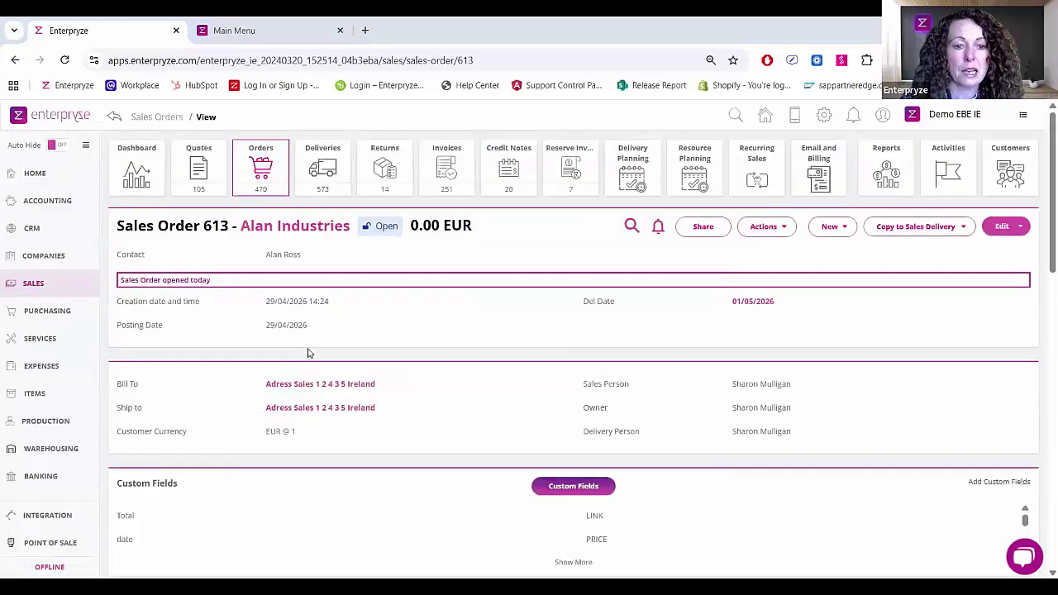
scroll(308, 353, down, 4)
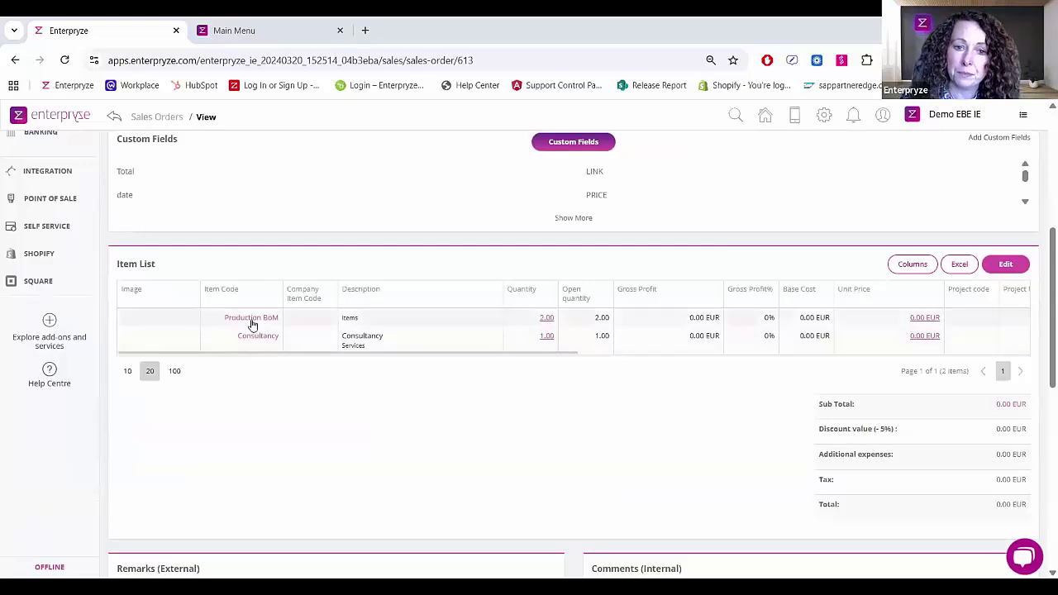
scroll(252, 324, up, 4)
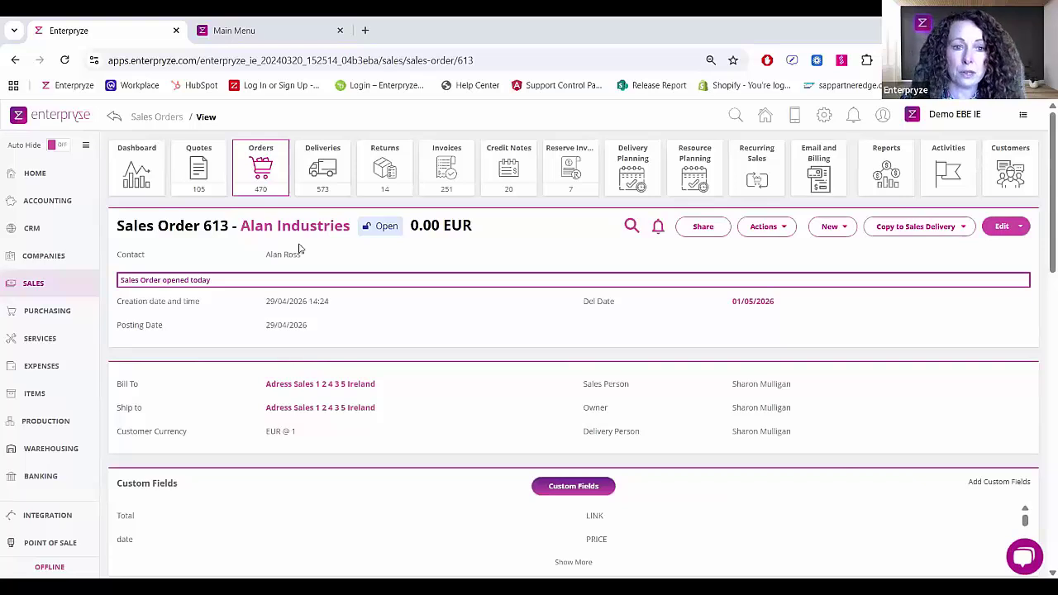
click(781, 231)
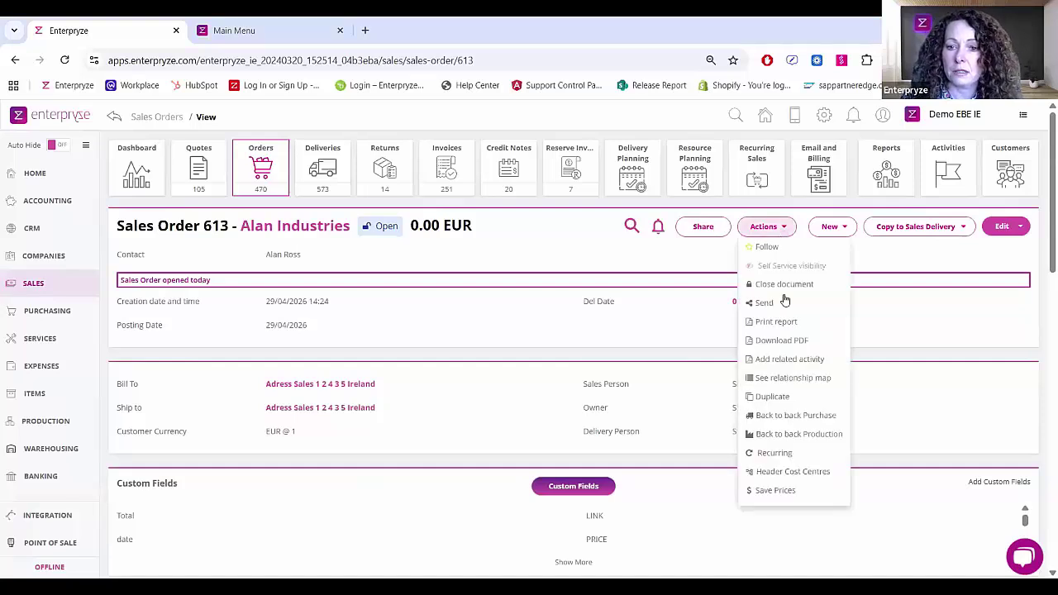
click(785, 436)
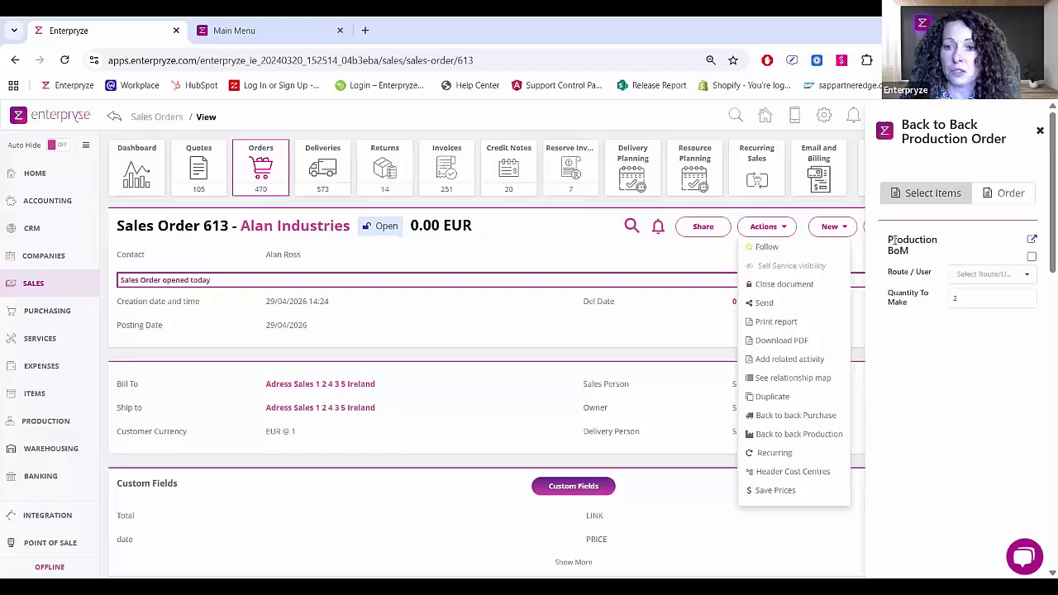
Step: Select the Production BoM item, assign Machine 1 as its route, and create the production order
click(1031, 257)
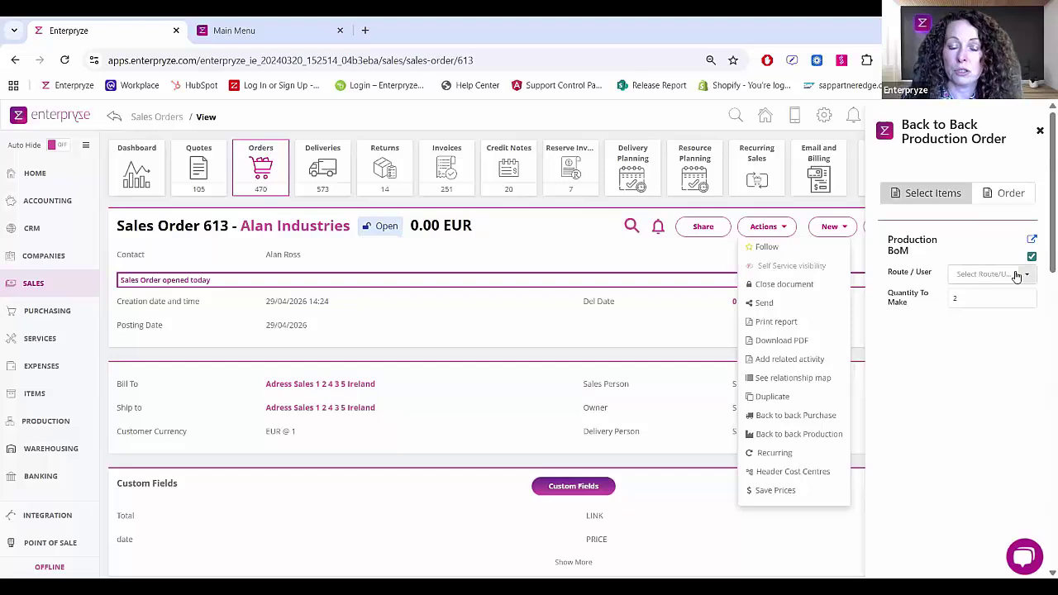
click(1016, 275)
scroll(1021, 368, down, 3)
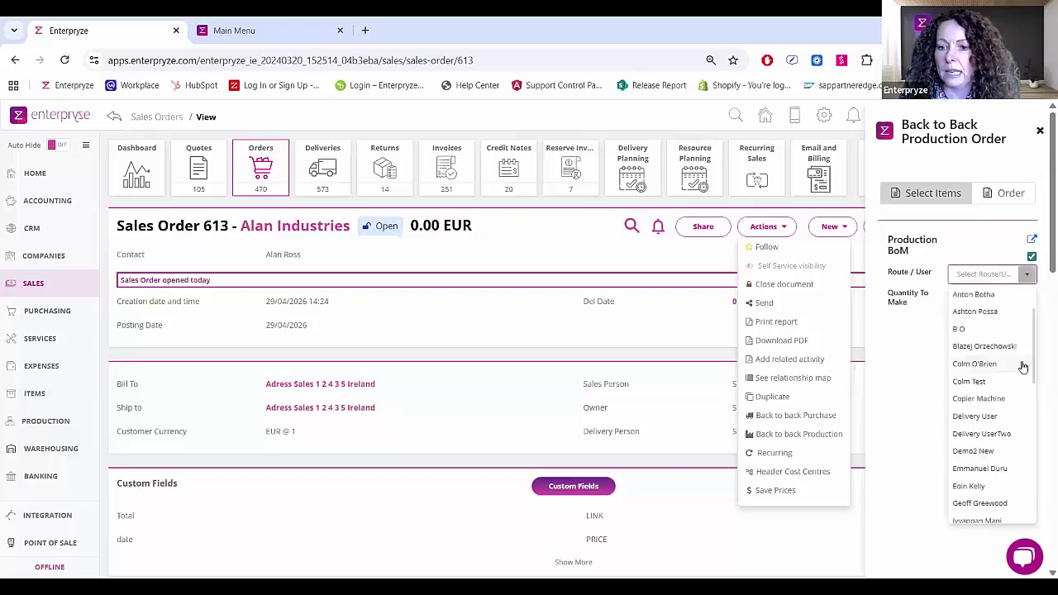
click(979, 505)
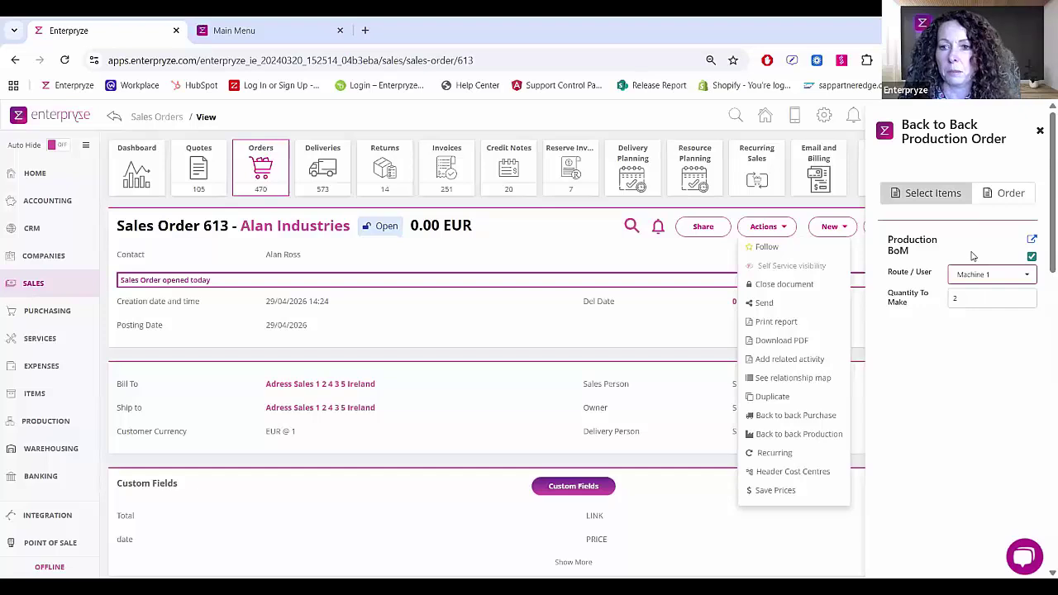
click(1009, 195)
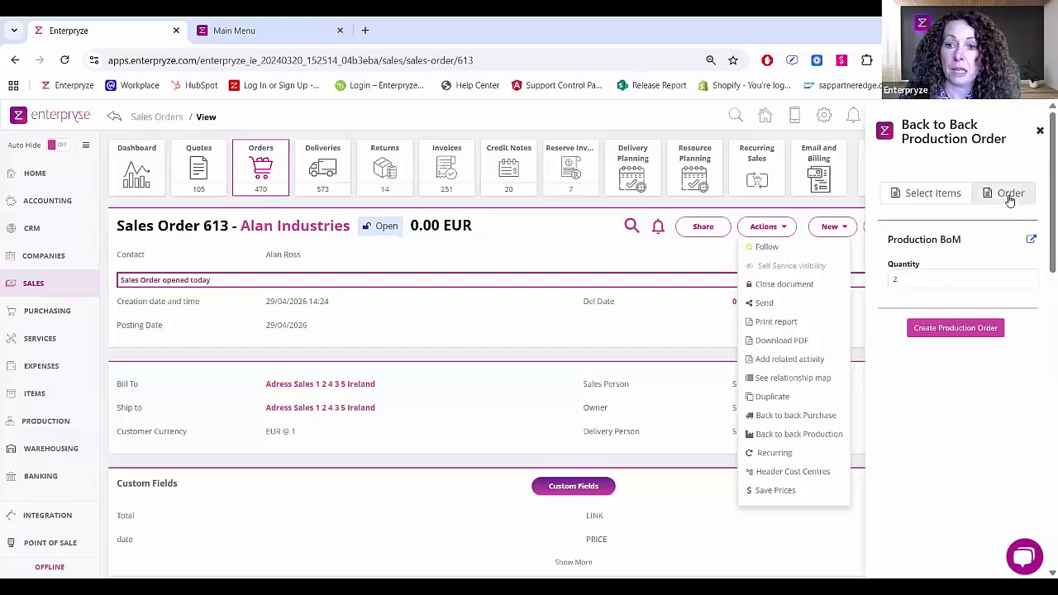
click(965, 330)
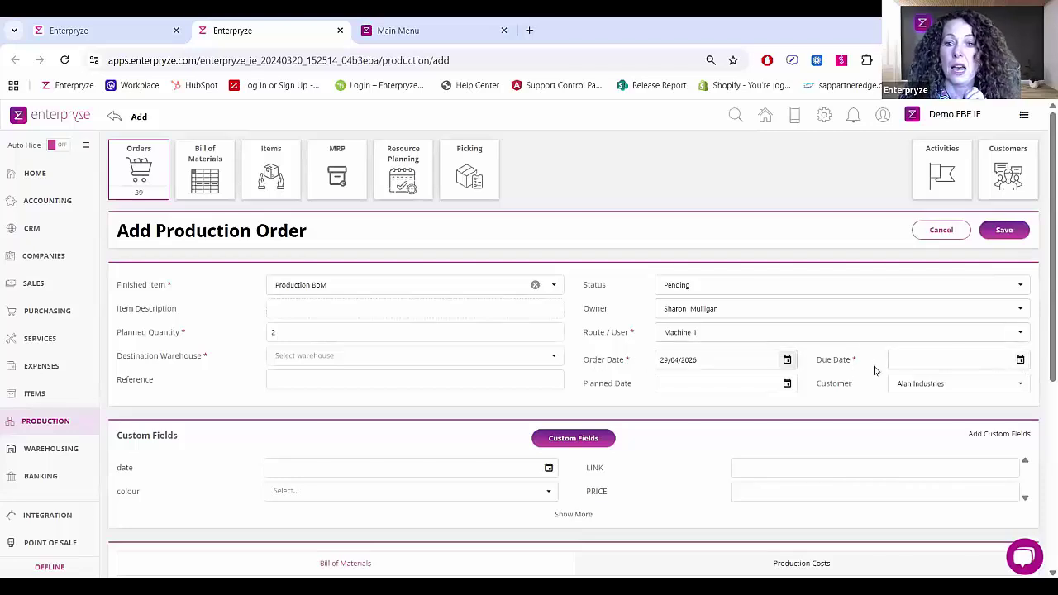
Step: Set the production order's due date to 05/05/2026 and review its bill of materials
click(1020, 361)
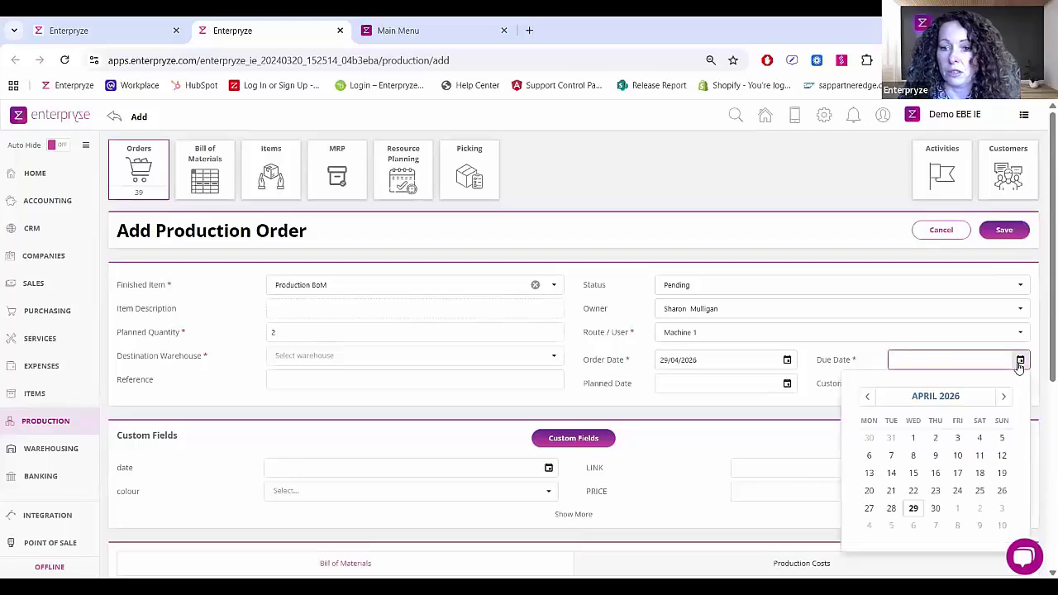
click(1003, 397)
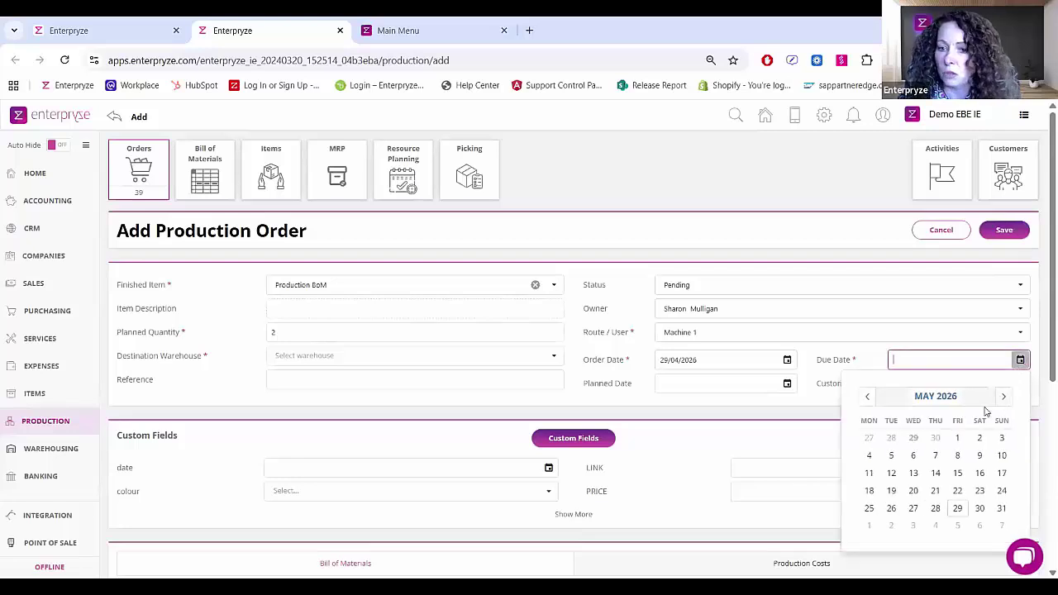
click(891, 455)
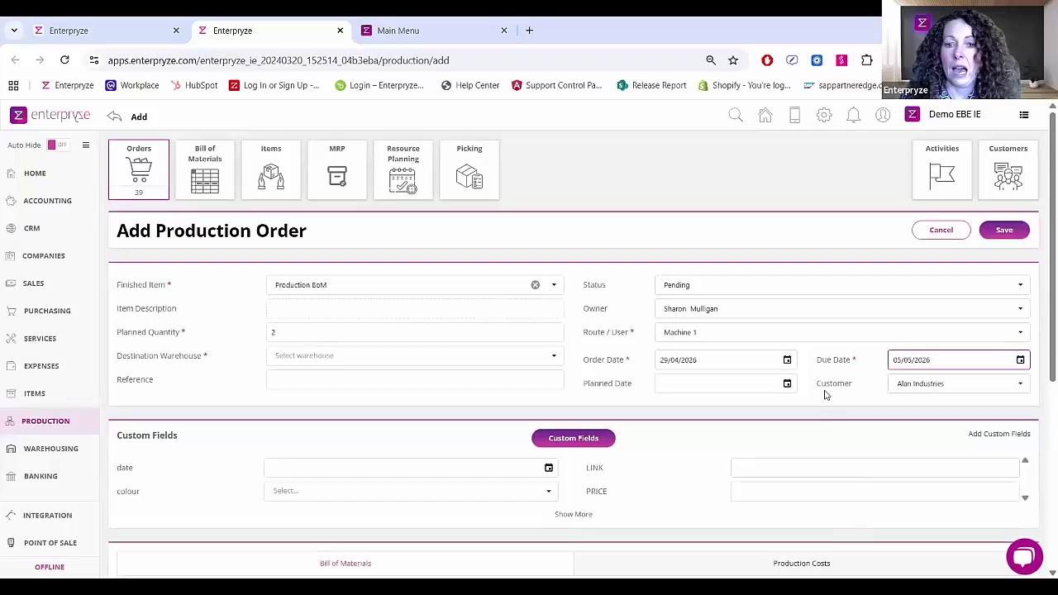
scroll(824, 394, down, 4)
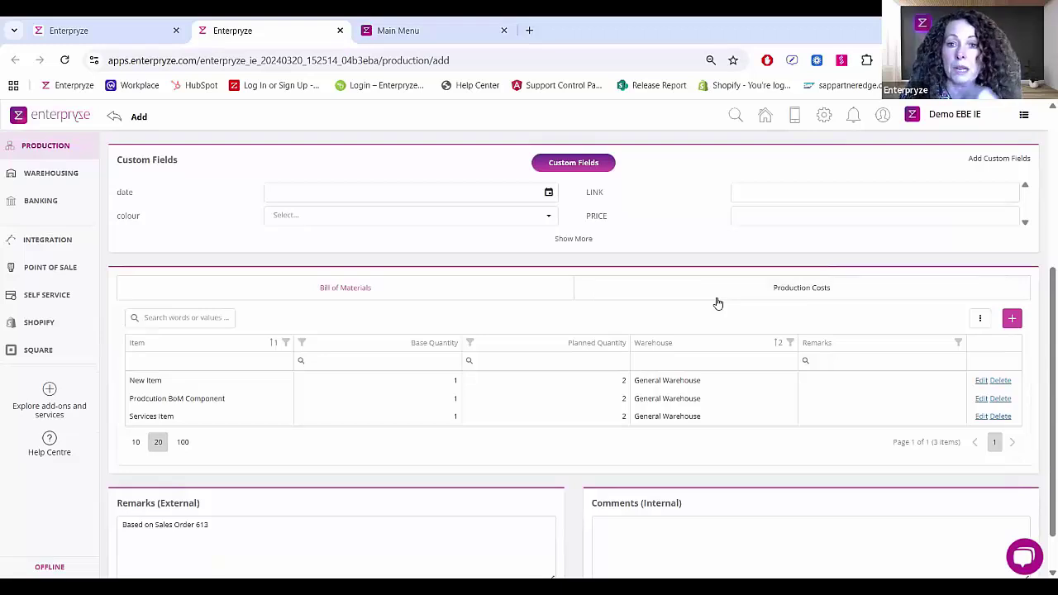
scroll(718, 303, up, 2)
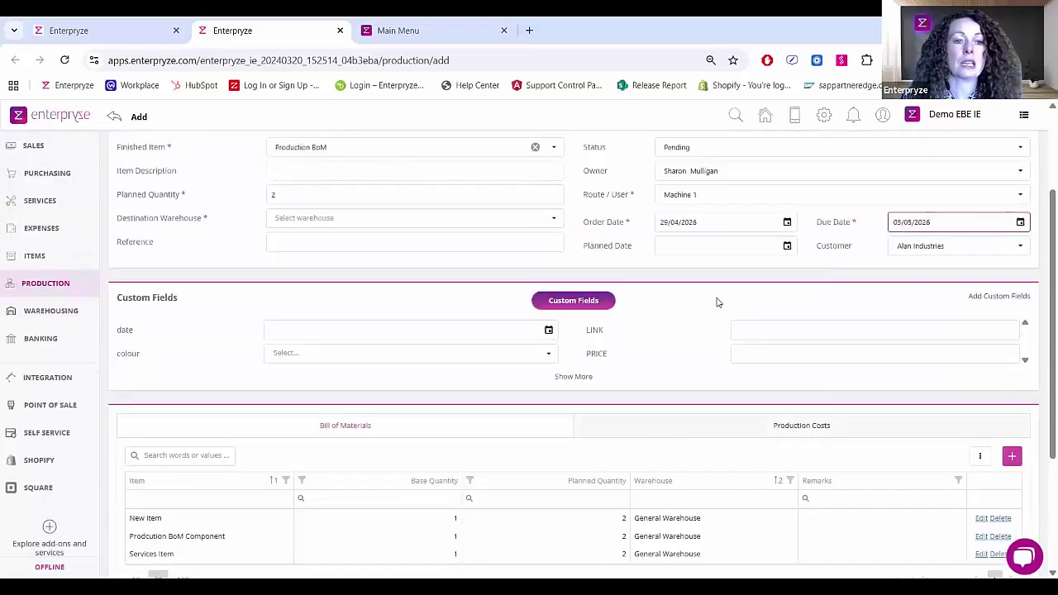
scroll(717, 302, up, 2)
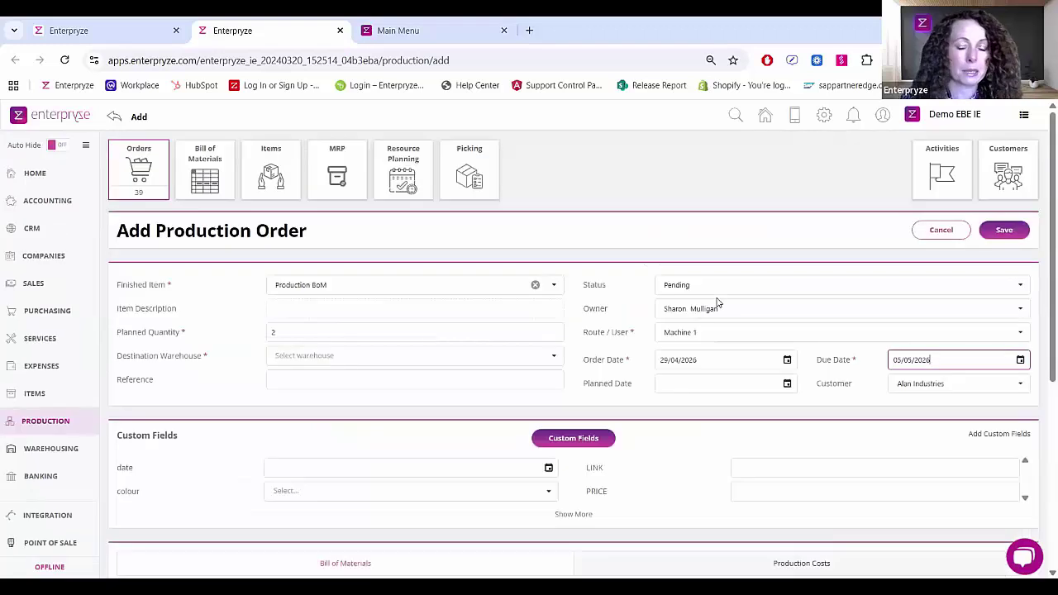
Step: Set the destination warehouse to General Warehouse and try to save the production order
click(1004, 231)
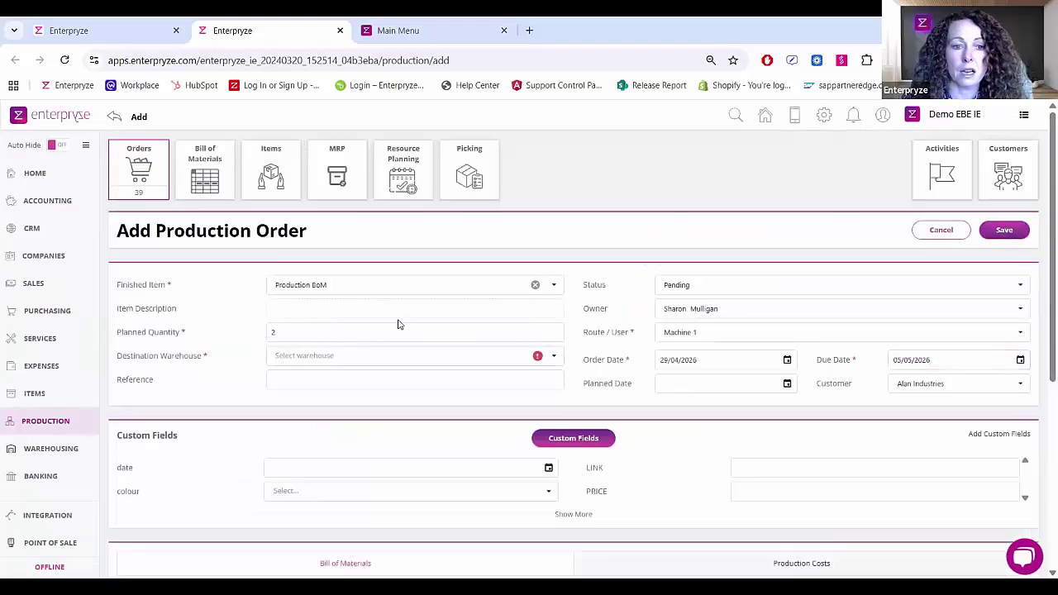
click(553, 359)
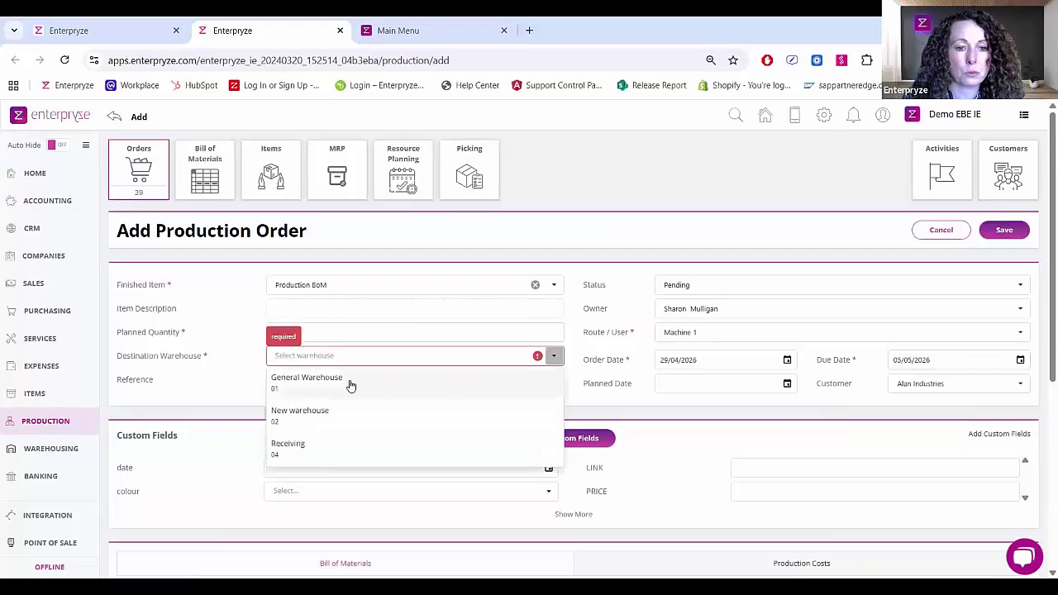
click(351, 385)
click(1003, 229)
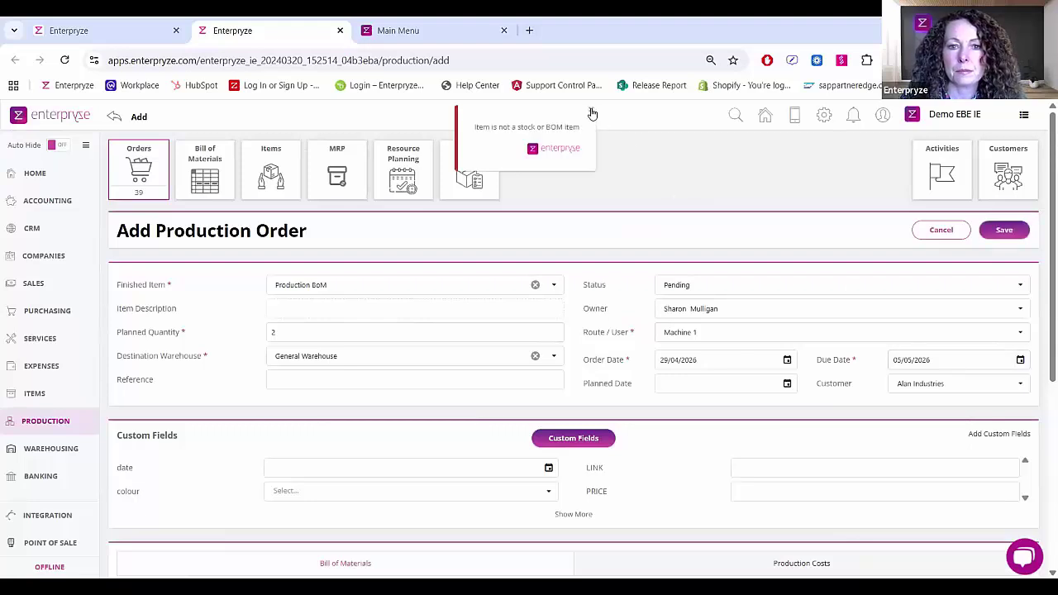
click(591, 109)
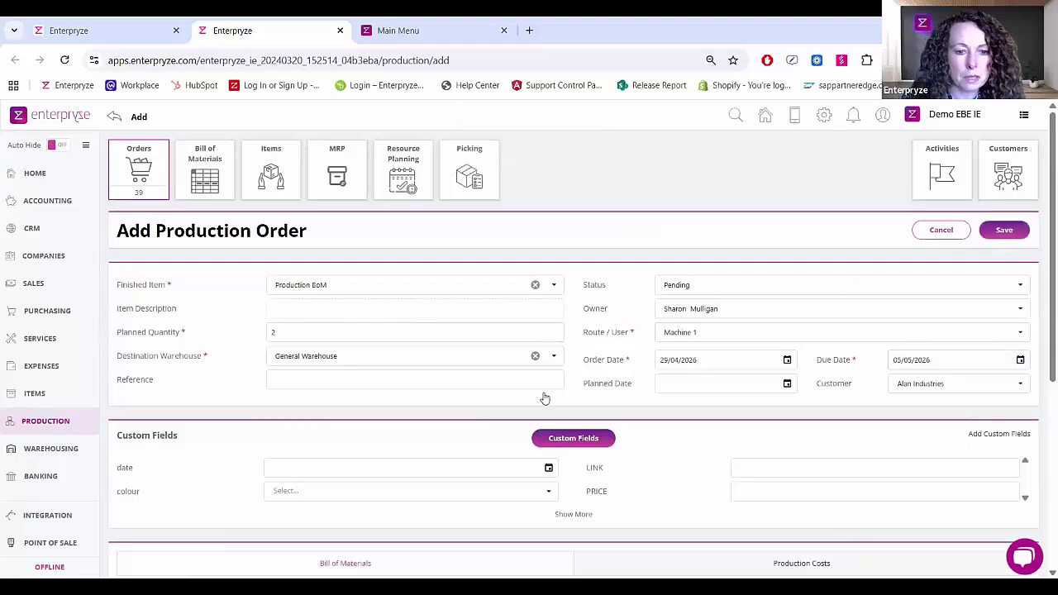
Step: Delete the Services Item line from the bill of materials and save the production order
scroll(542, 390, down, 4)
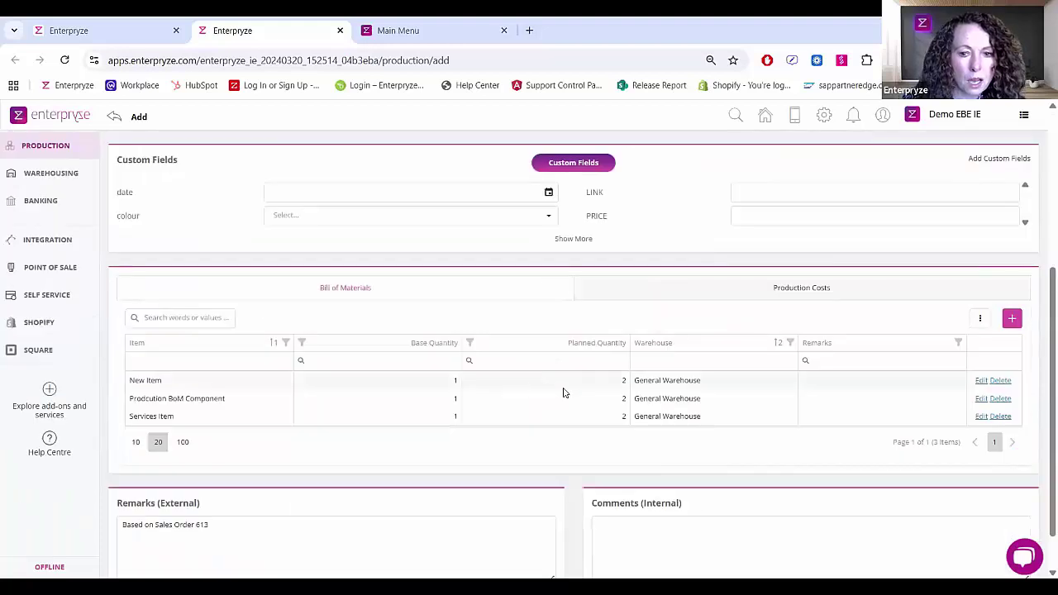
click(1001, 416)
click(502, 354)
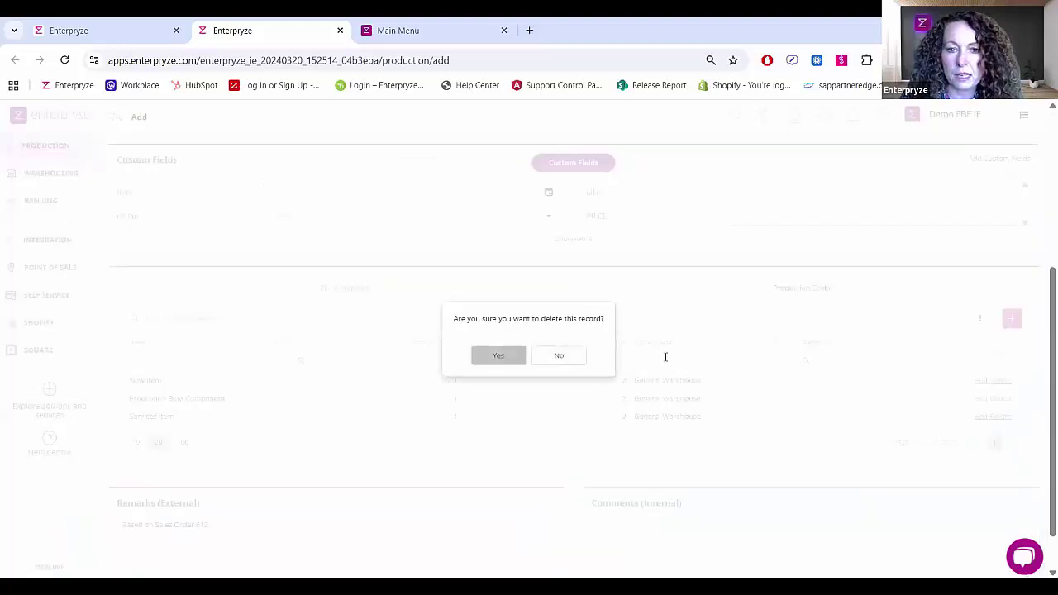
scroll(784, 365, up, 5)
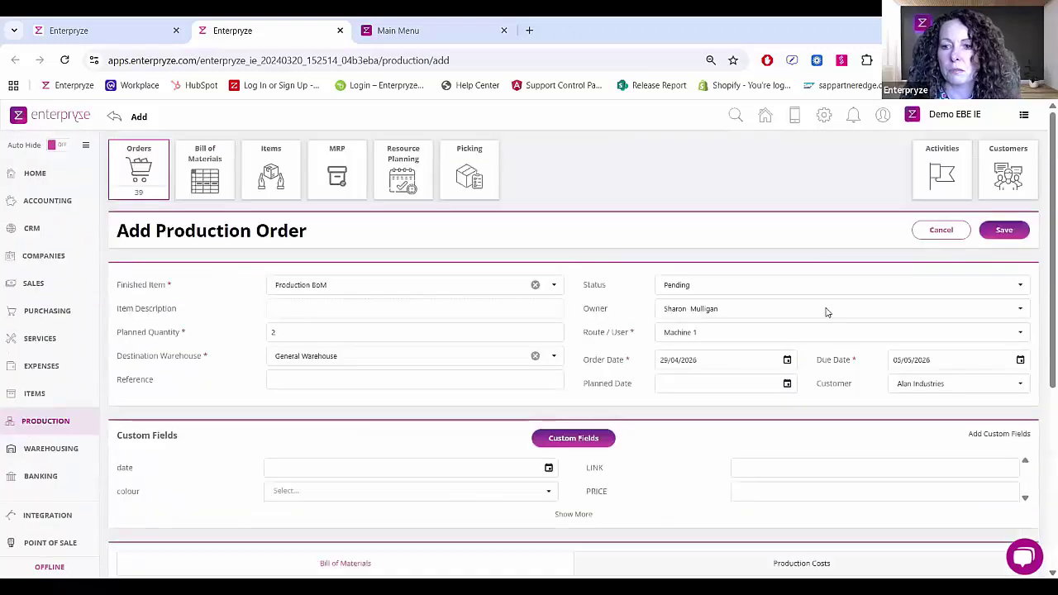
click(1004, 232)
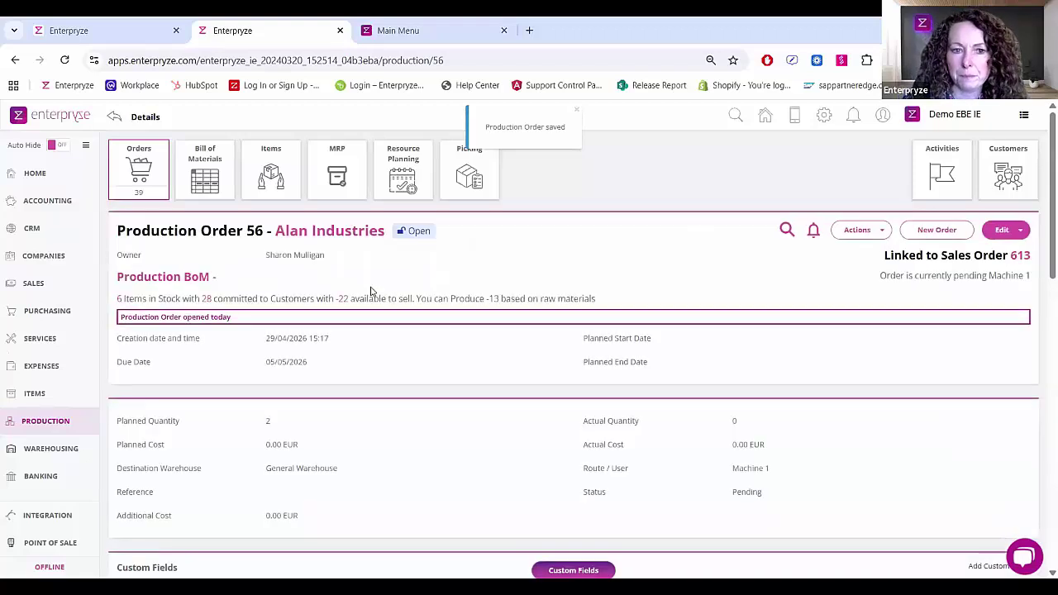
Step: Return to the sales order and check which items are still available for back-to-back production
click(88, 35)
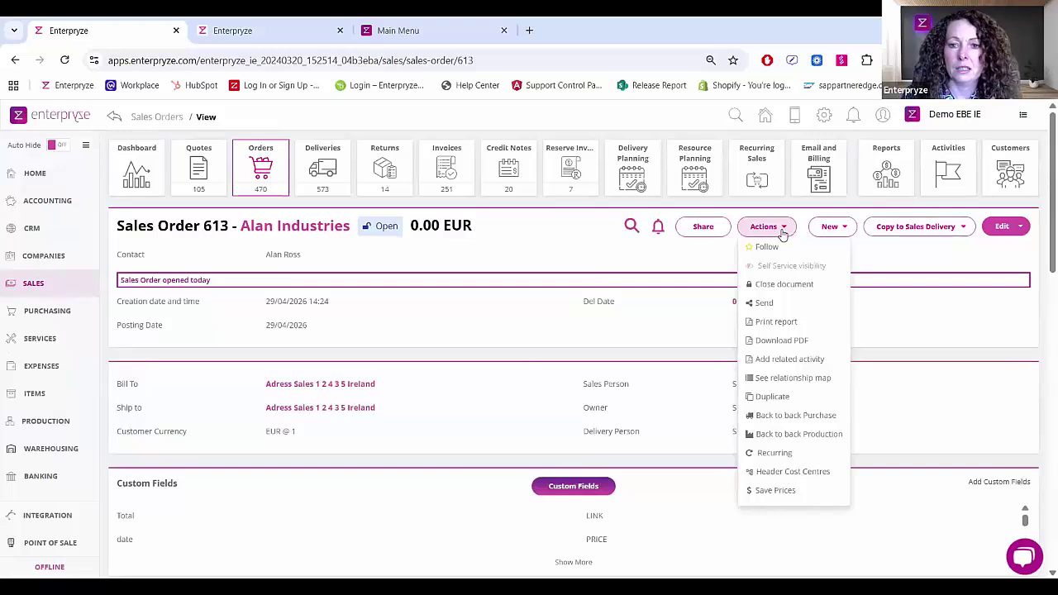
click(782, 438)
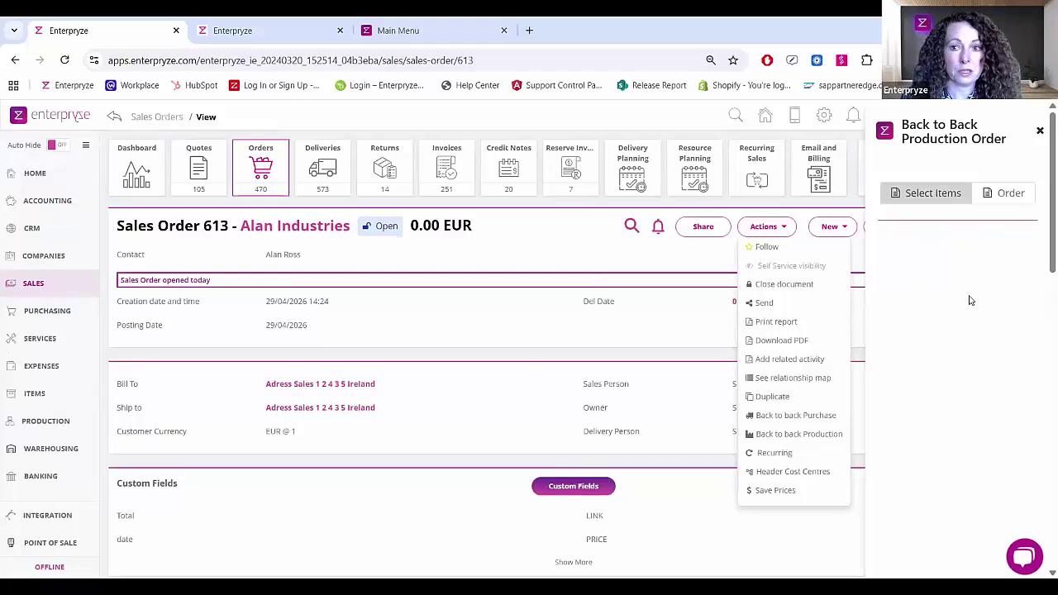
click(1039, 131)
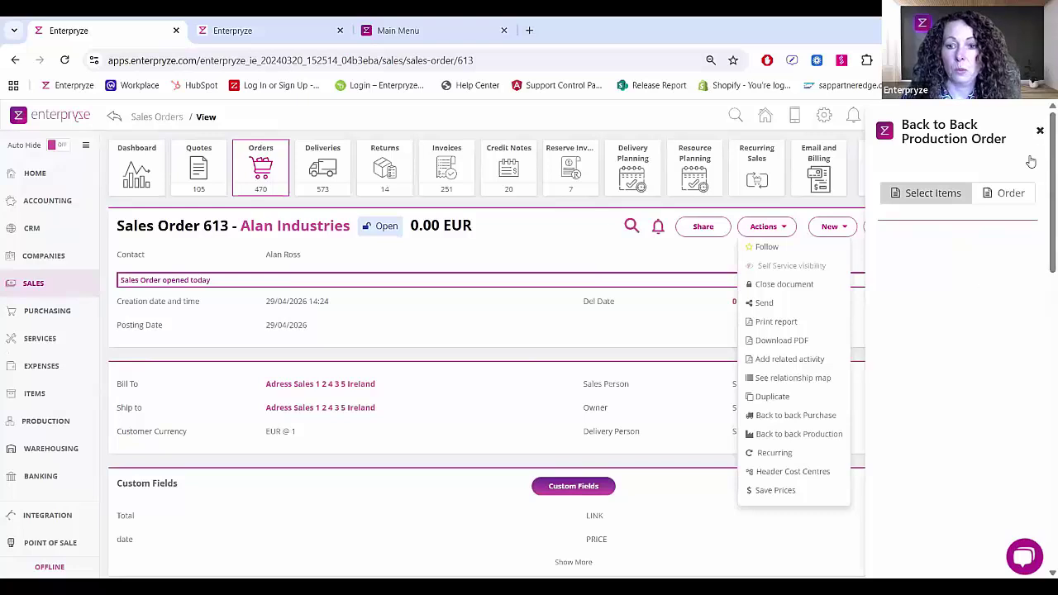
Step: Examine the sales order's relationship map for its linked production order
click(791, 378)
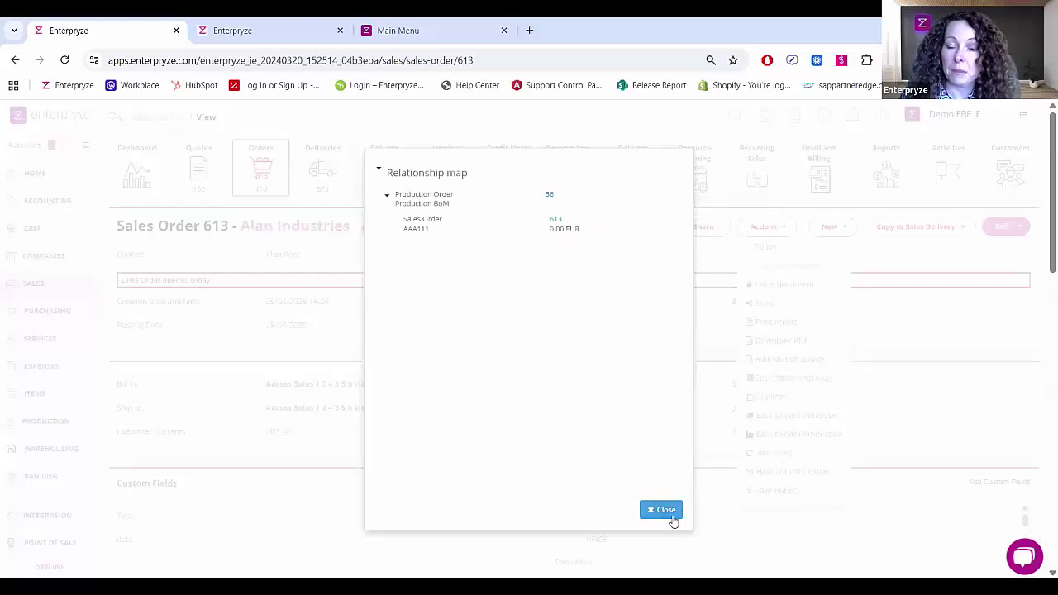
click(671, 516)
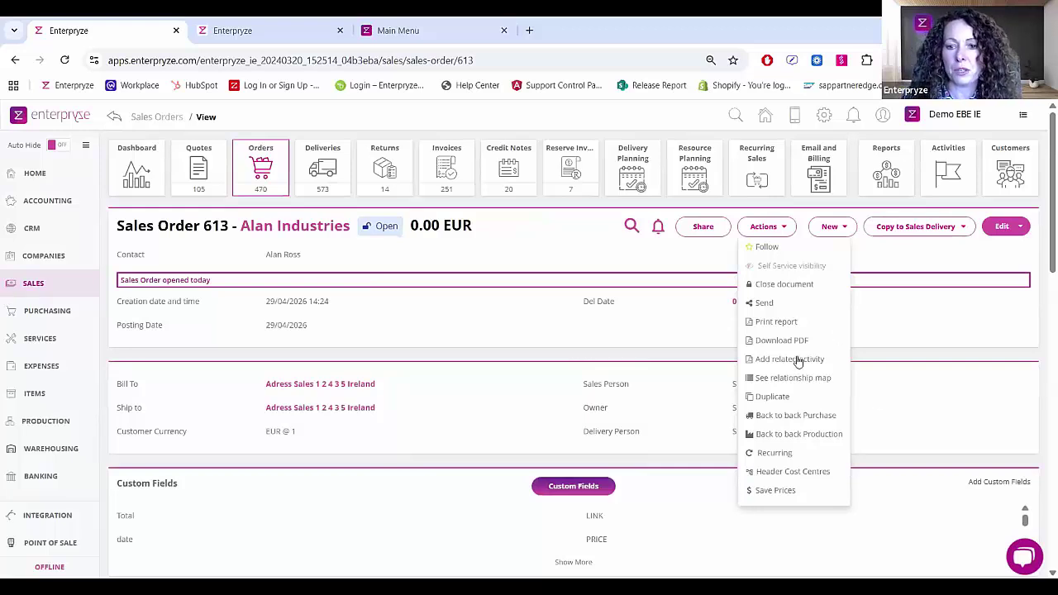
click(789, 380)
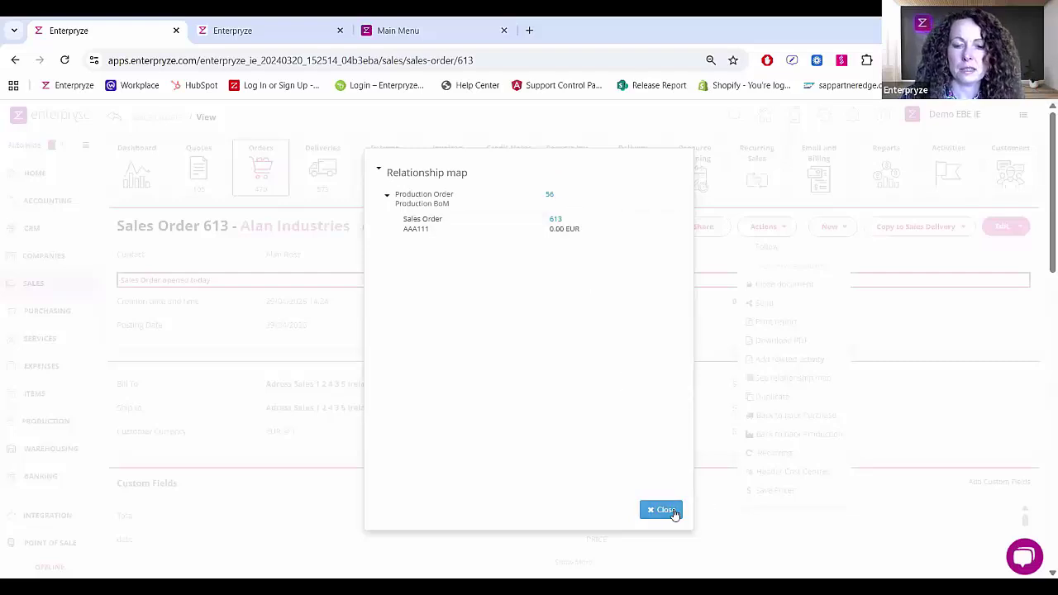
click(665, 509)
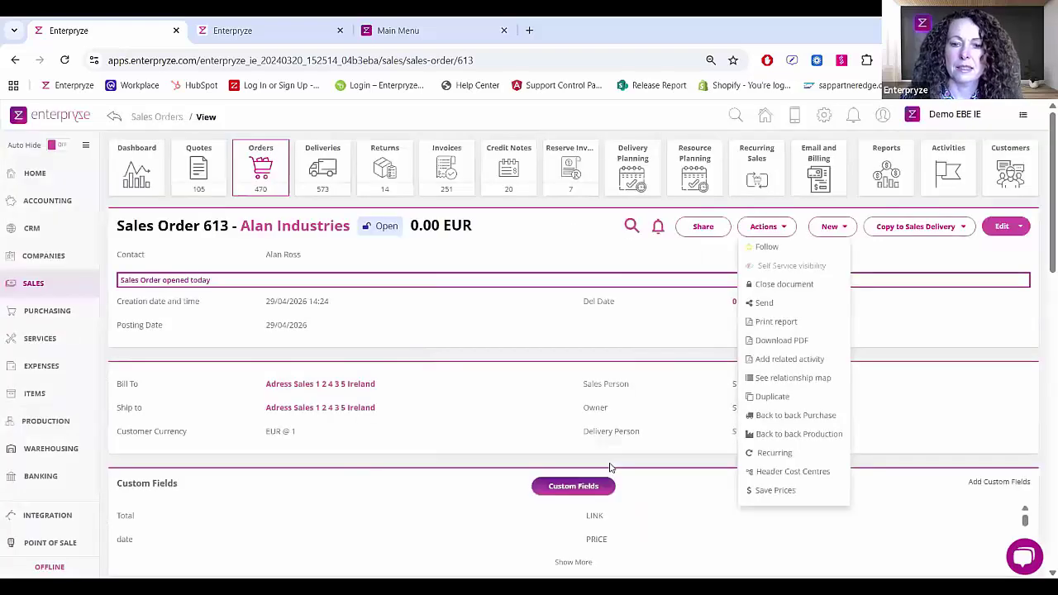
click(784, 228)
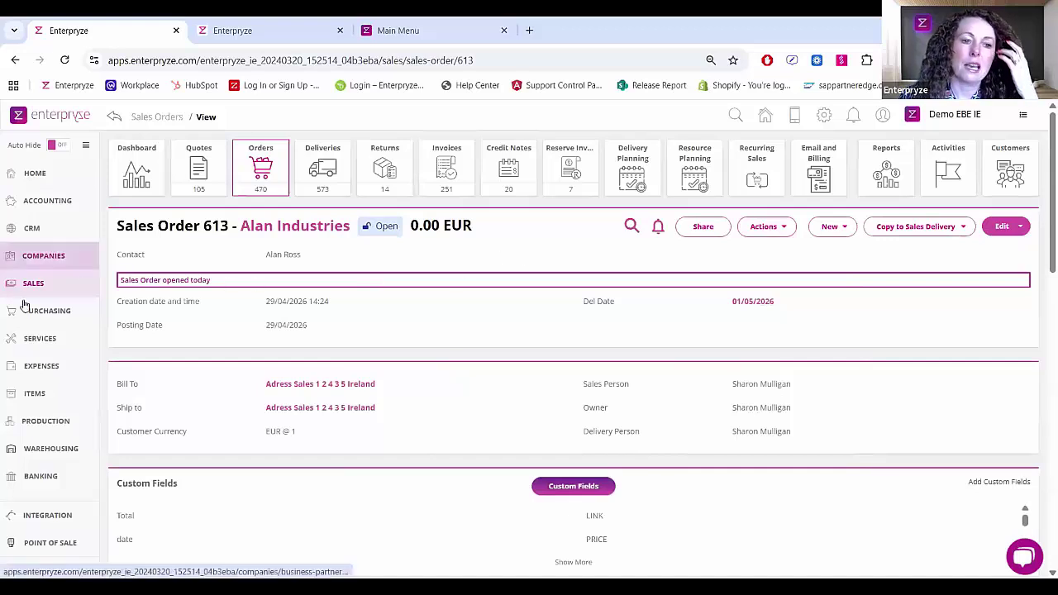
Step: Open the Serial Numbers list in Services and show its available grid actions
click(25, 342)
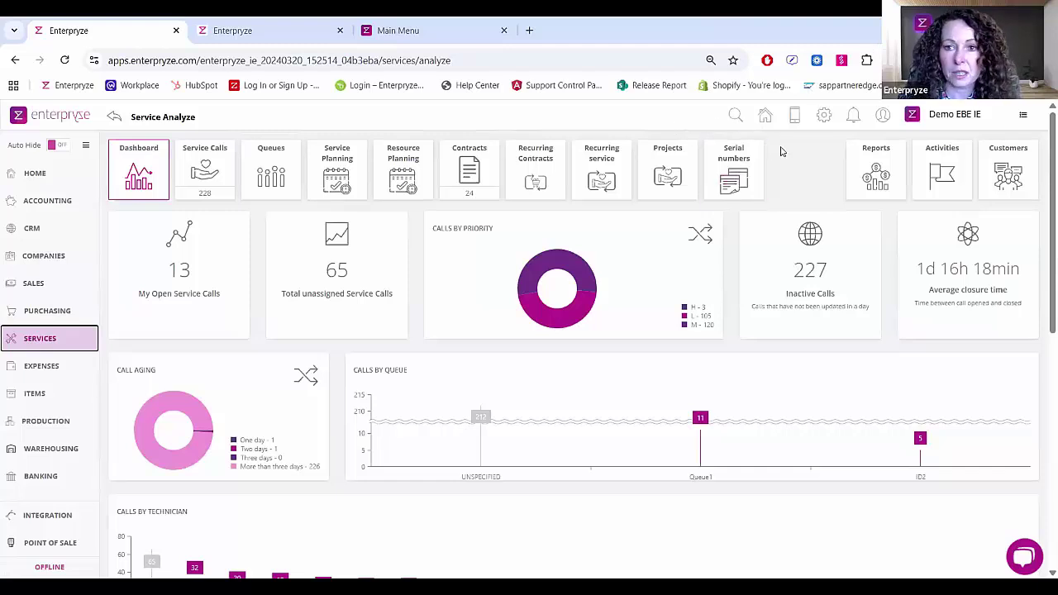
click(745, 176)
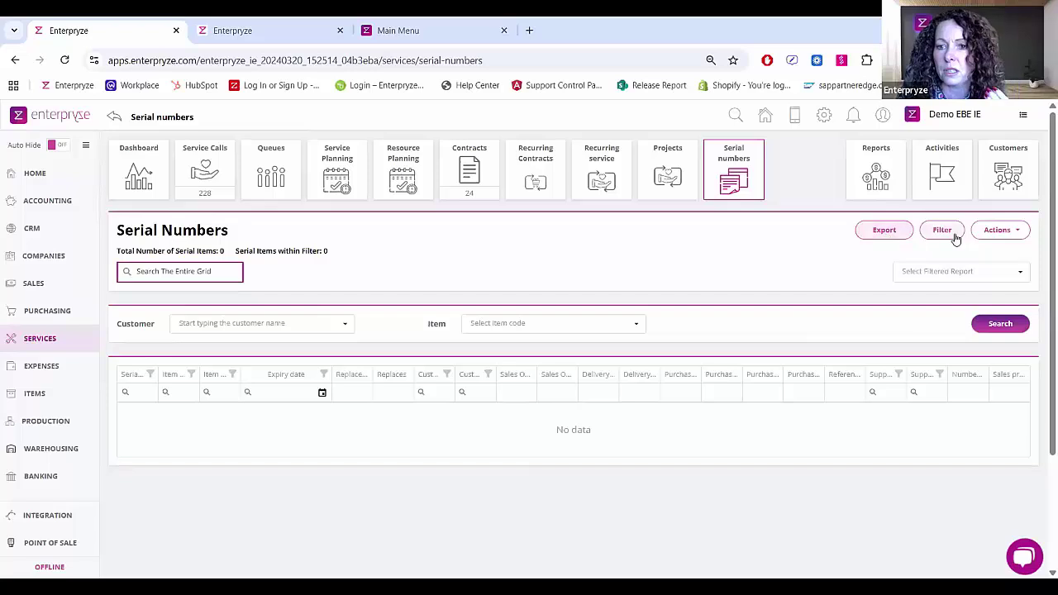
click(1015, 236)
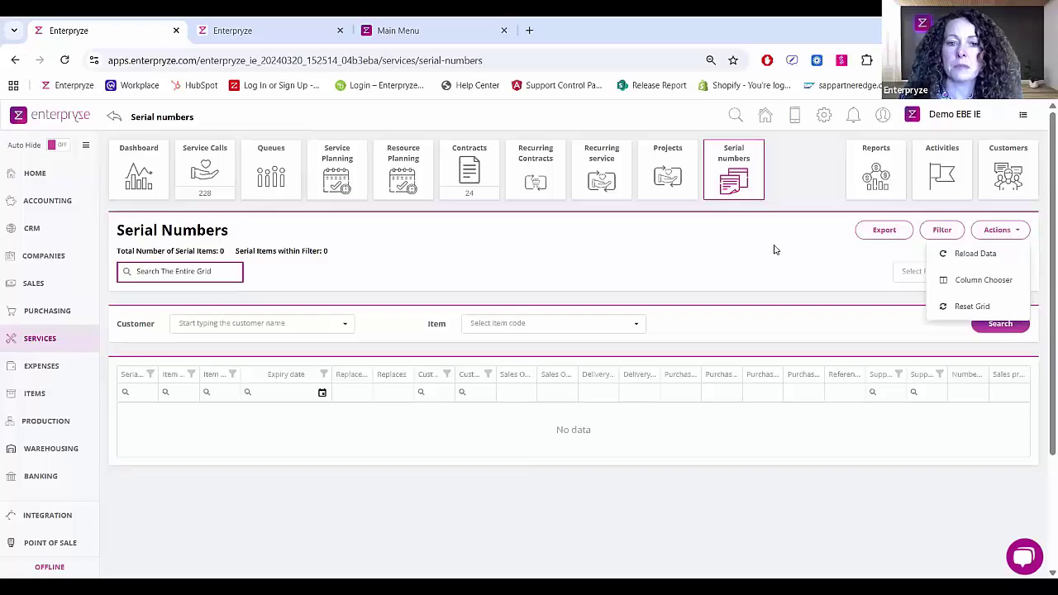
Step: Search the serial numbers for the item New Serial and view the resulting list
click(685, 301)
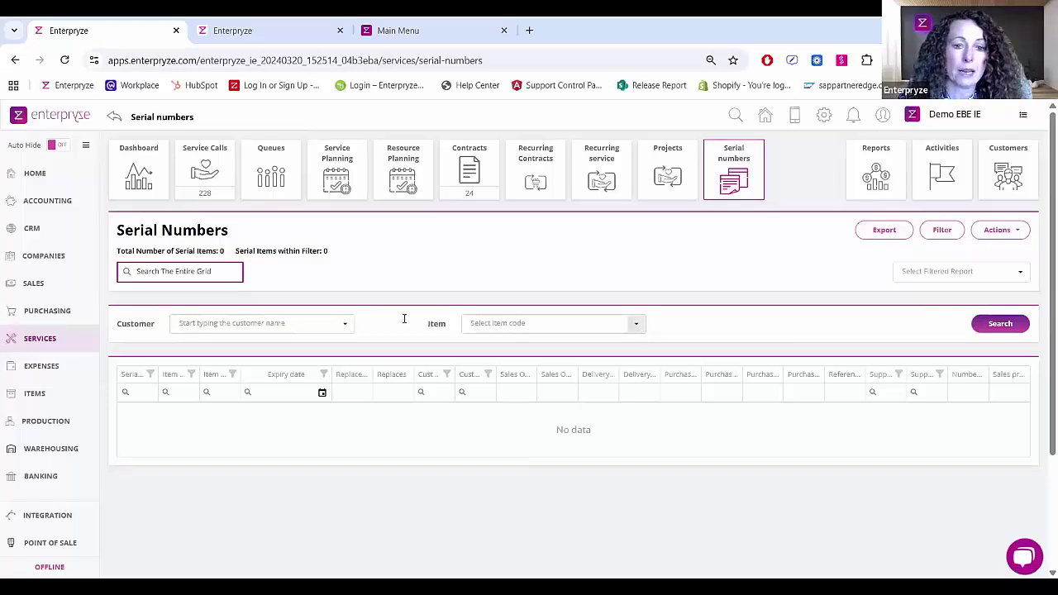
click(636, 323)
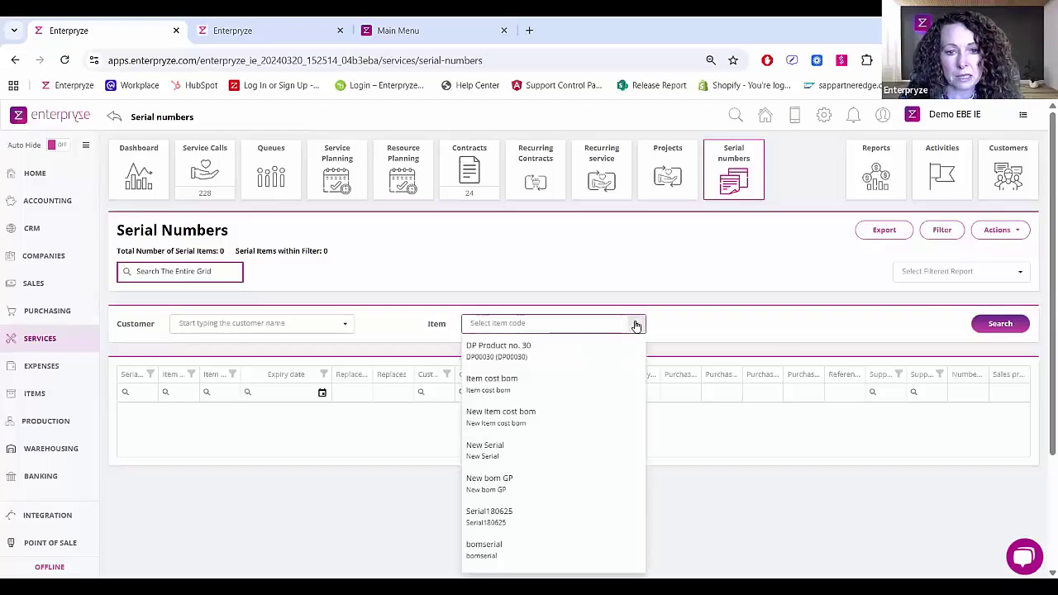
click(507, 450)
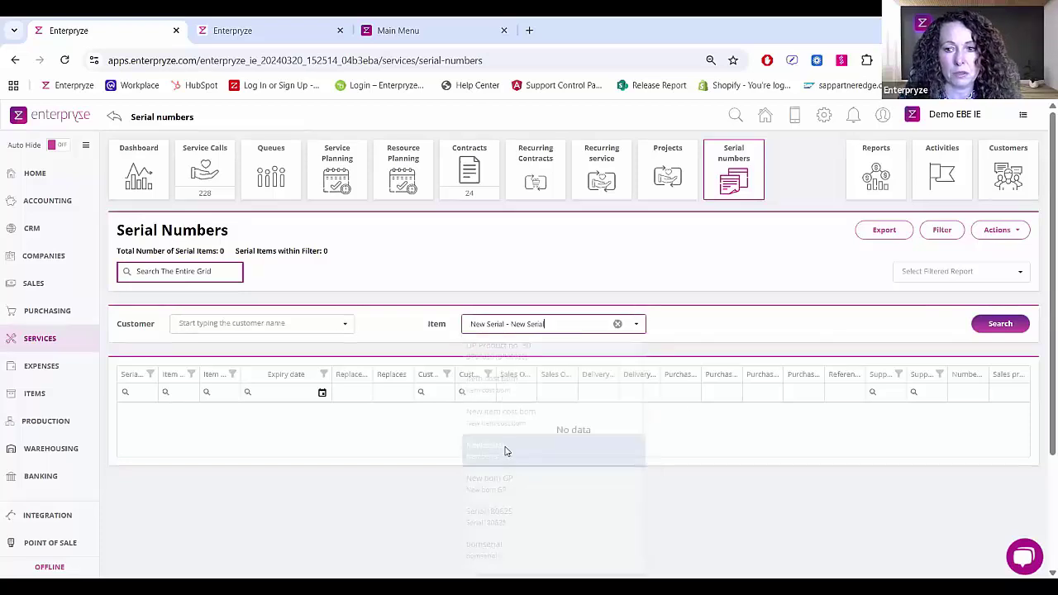
click(993, 328)
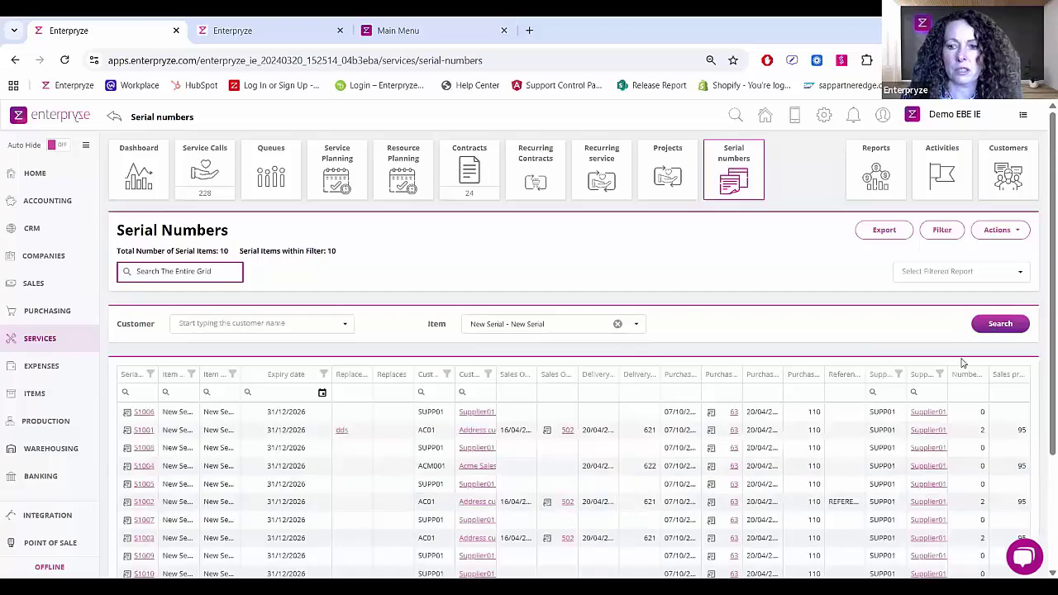
scroll(939, 359, down, 2)
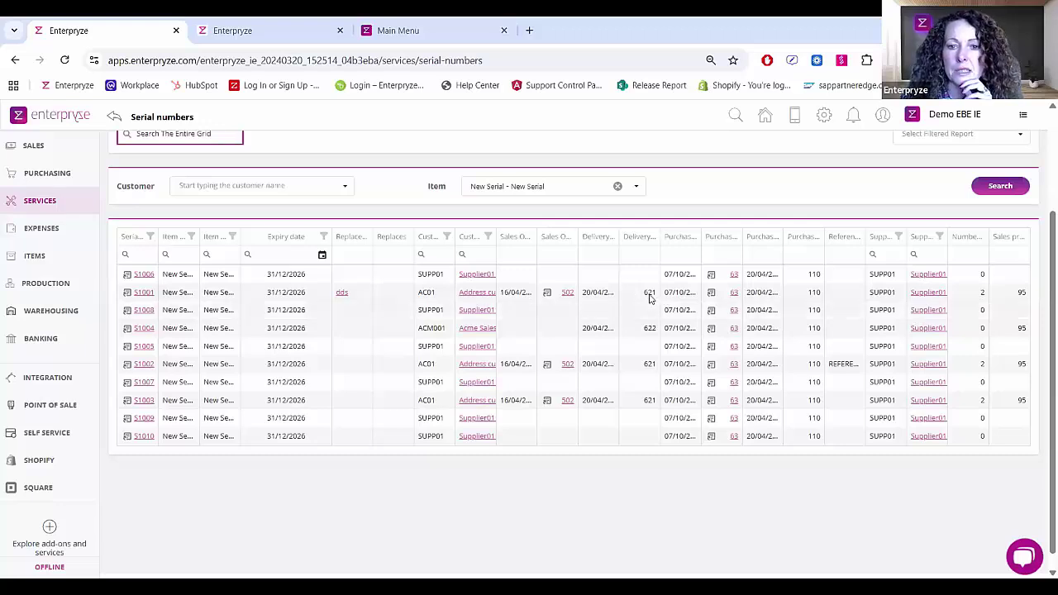
Step: Preview the sales order linked to serial number S1001 and the serial number's own summary, closing each preview
click(567, 295)
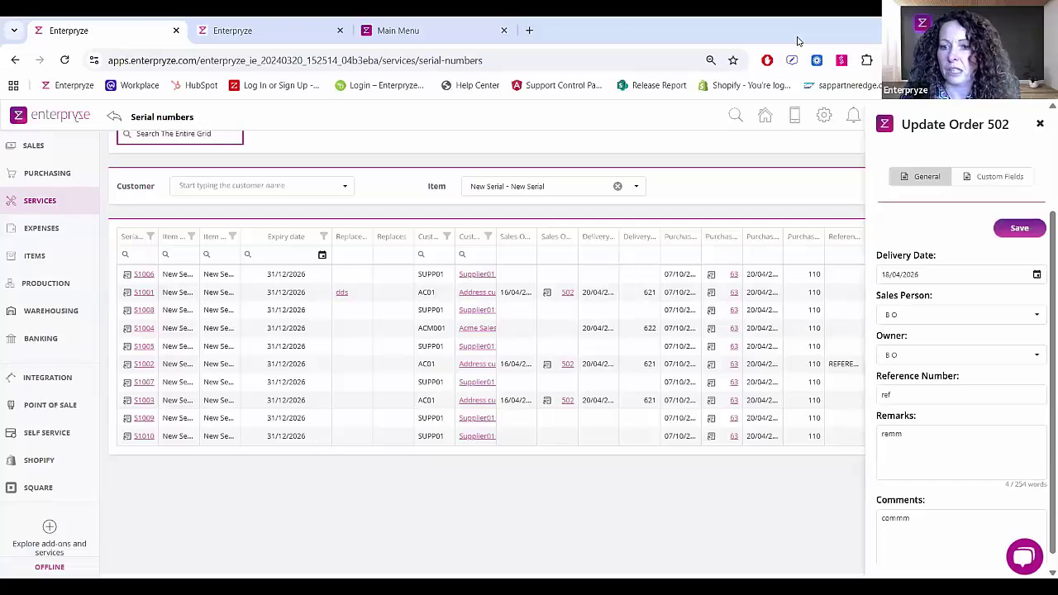
click(1040, 123)
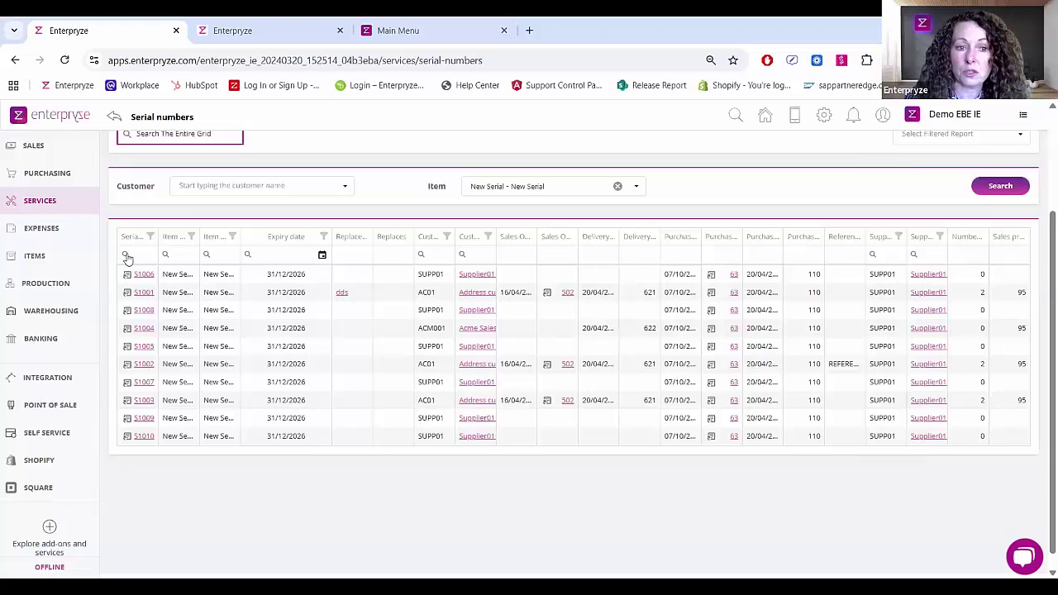
click(144, 294)
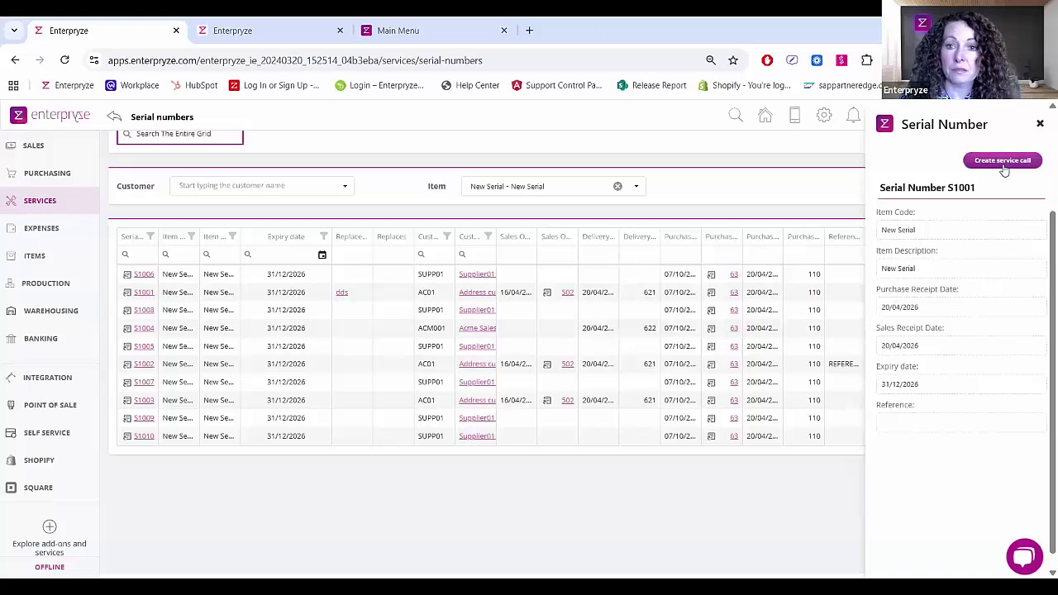
click(1040, 125)
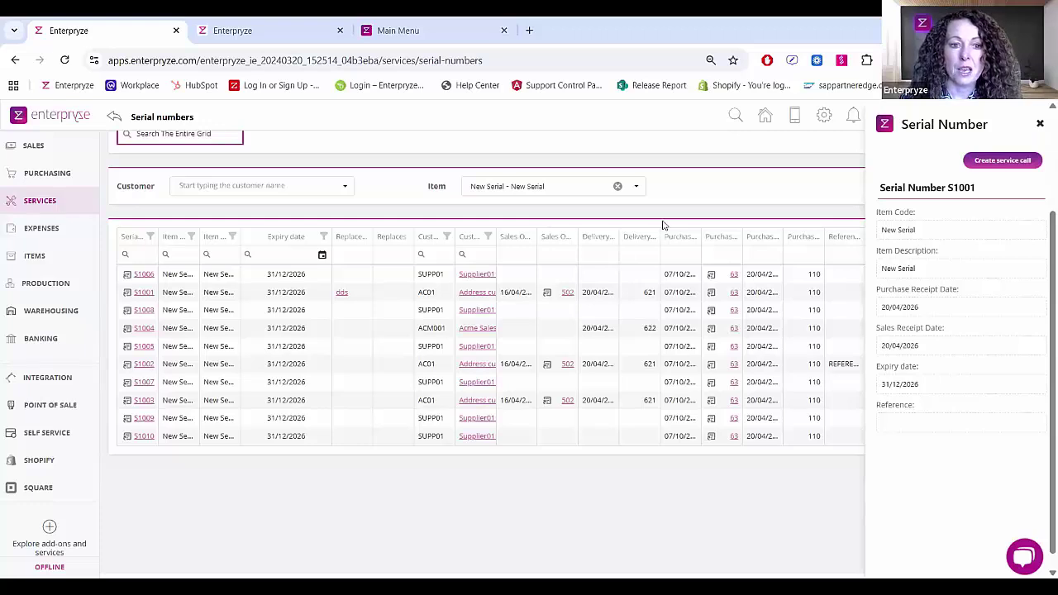
Step: Open the full details of serial number S1001 and examine its replacement status, sale date and goods receipt information
click(128, 293)
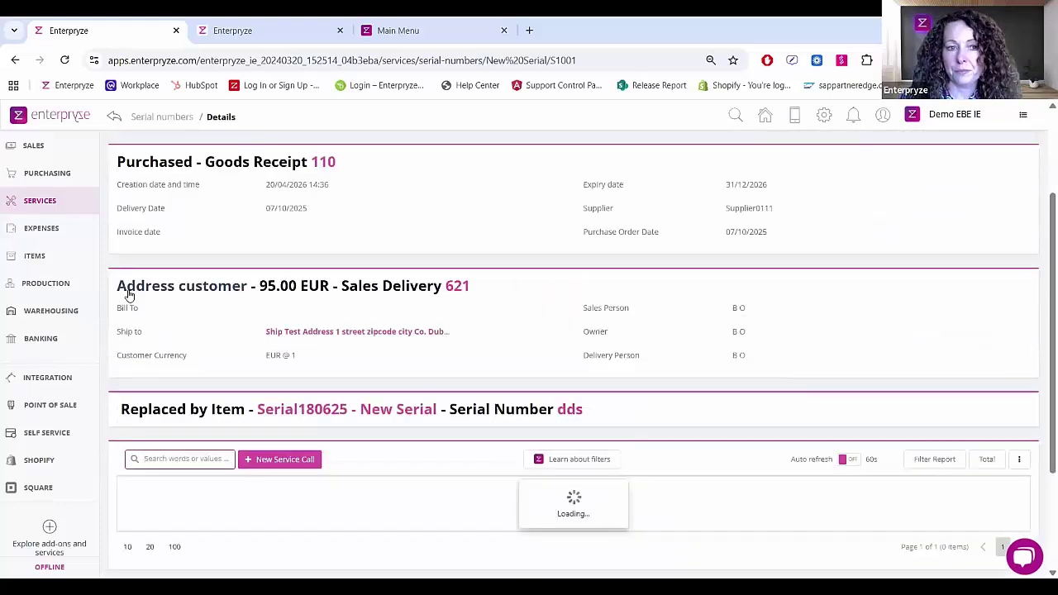
scroll(252, 336, up, 3)
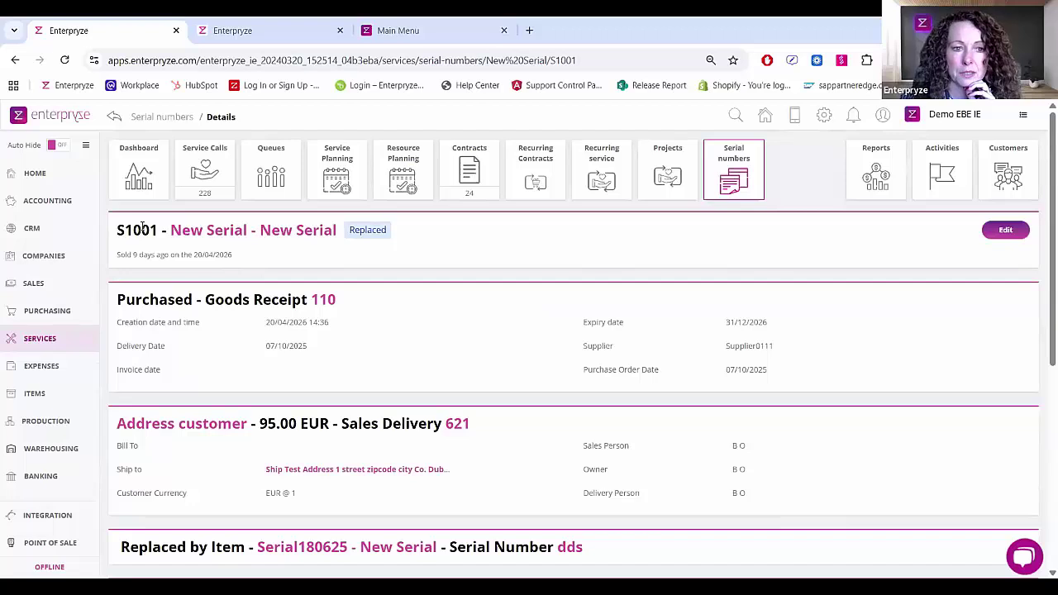
drag(116, 231, 158, 233)
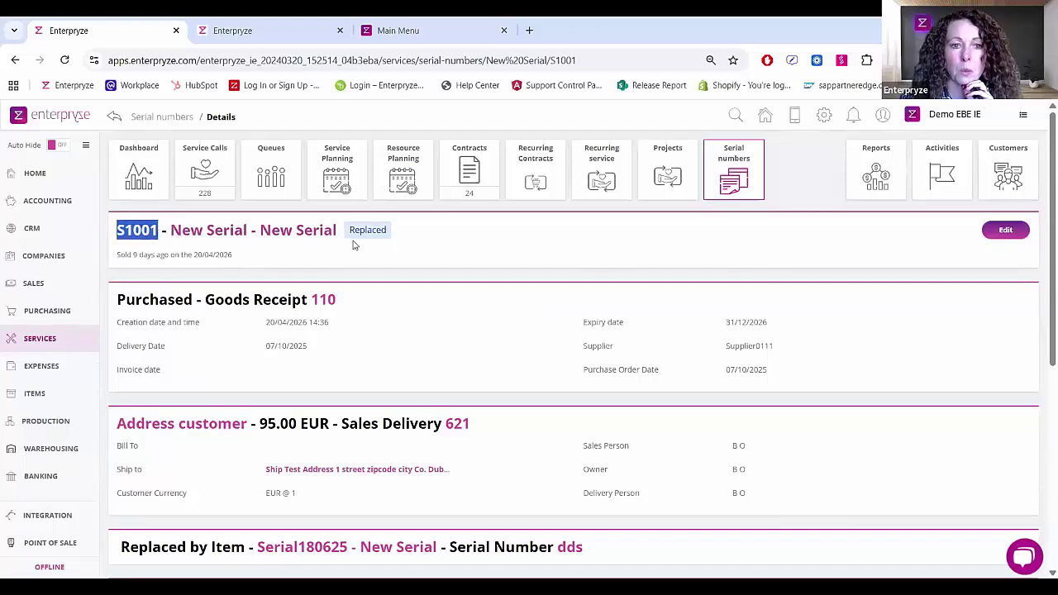
click(495, 242)
drag(119, 255, 234, 258)
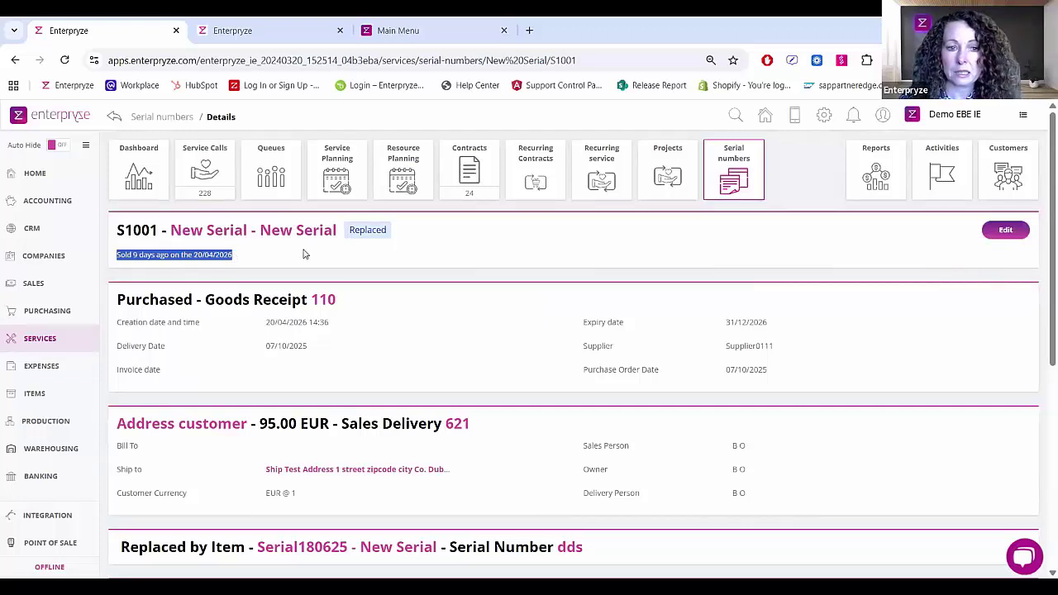
click(120, 304)
drag(120, 304, 196, 303)
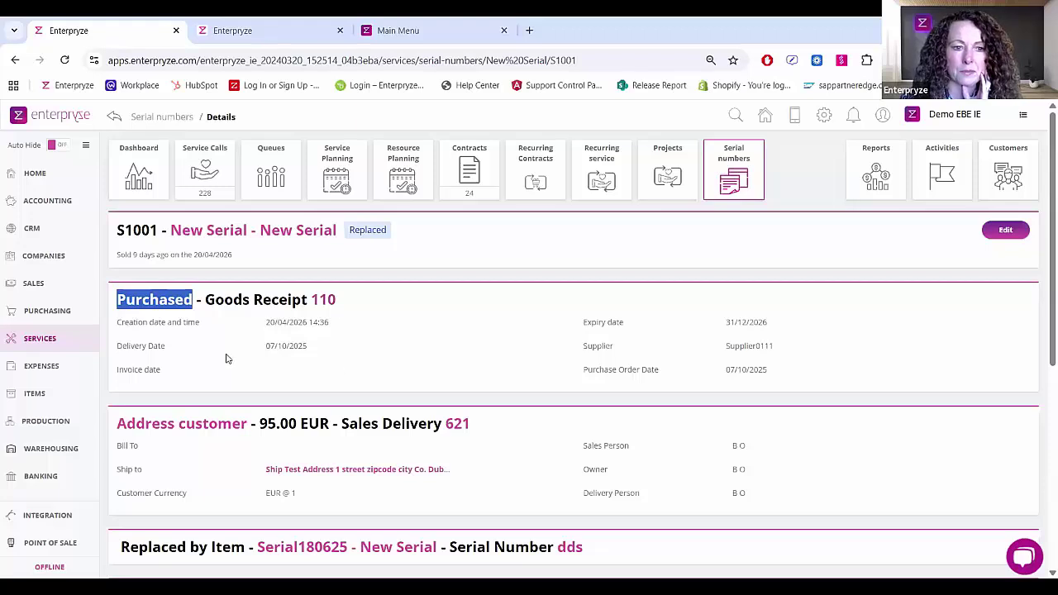
click(138, 339)
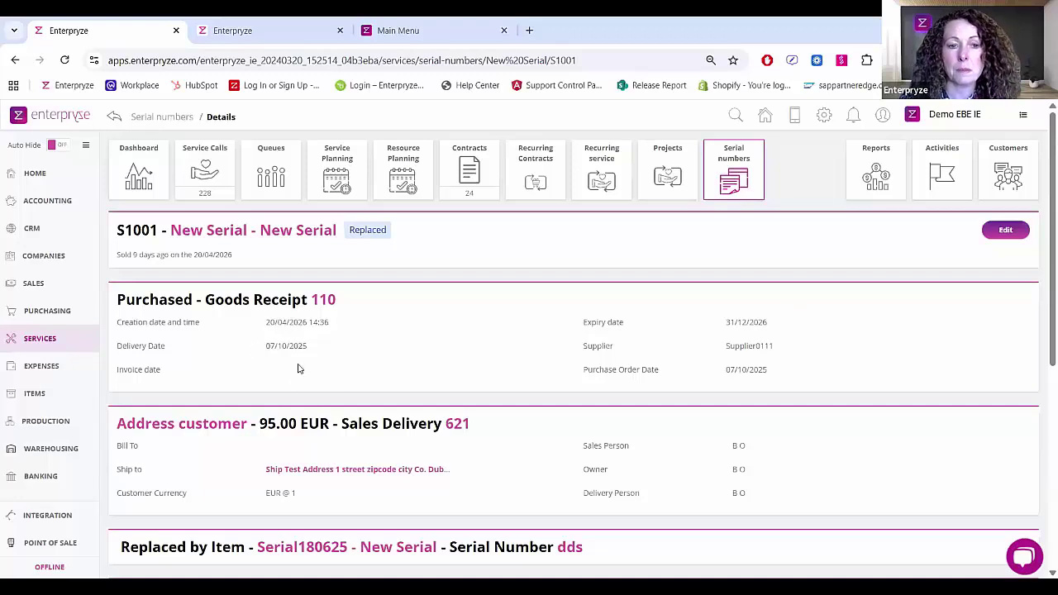
scroll(300, 368, down, 1)
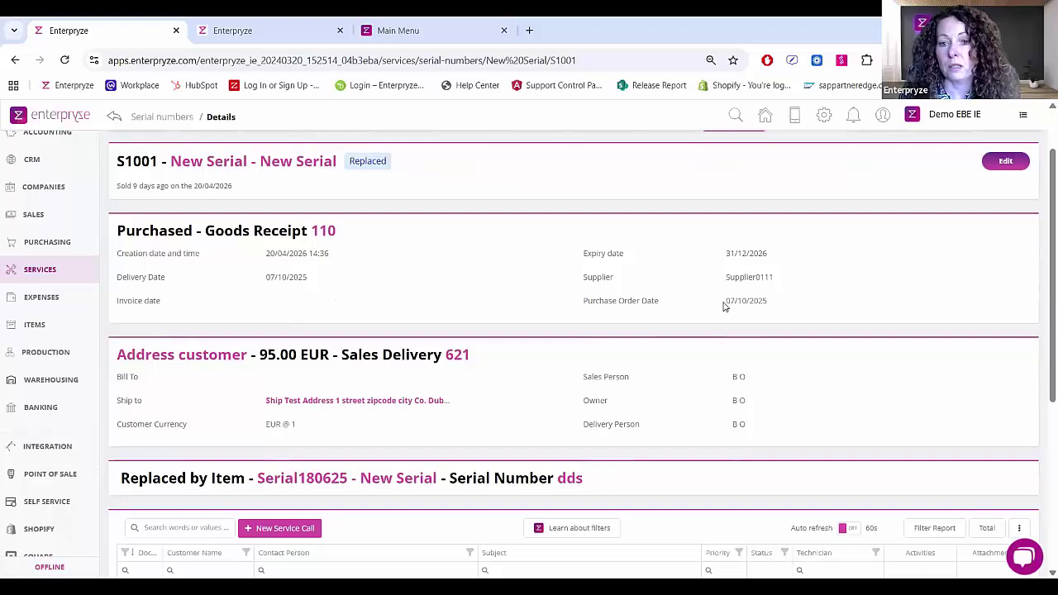
triple_click(782, 307)
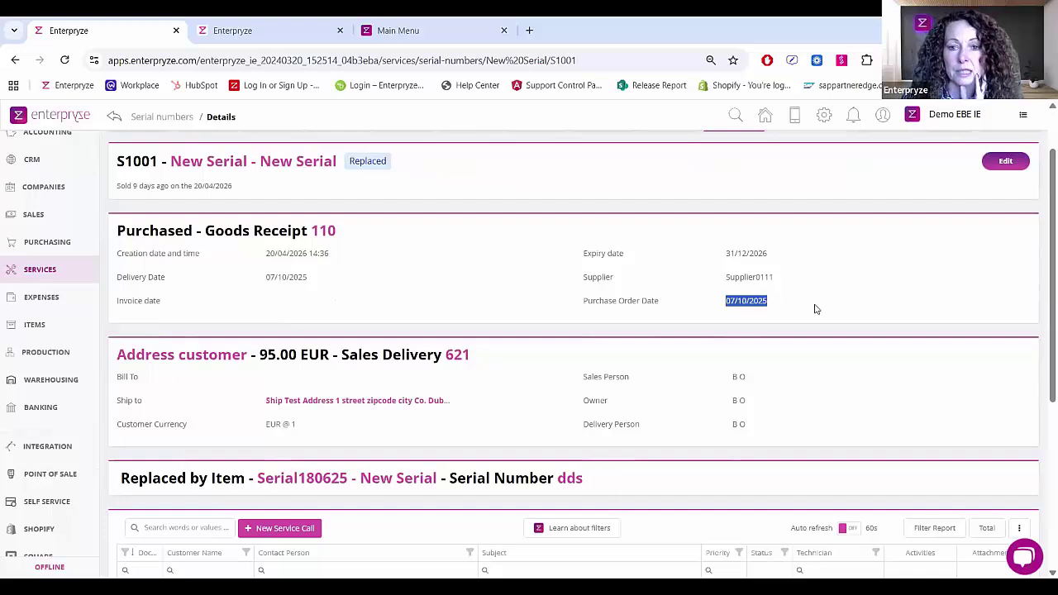
click(814, 309)
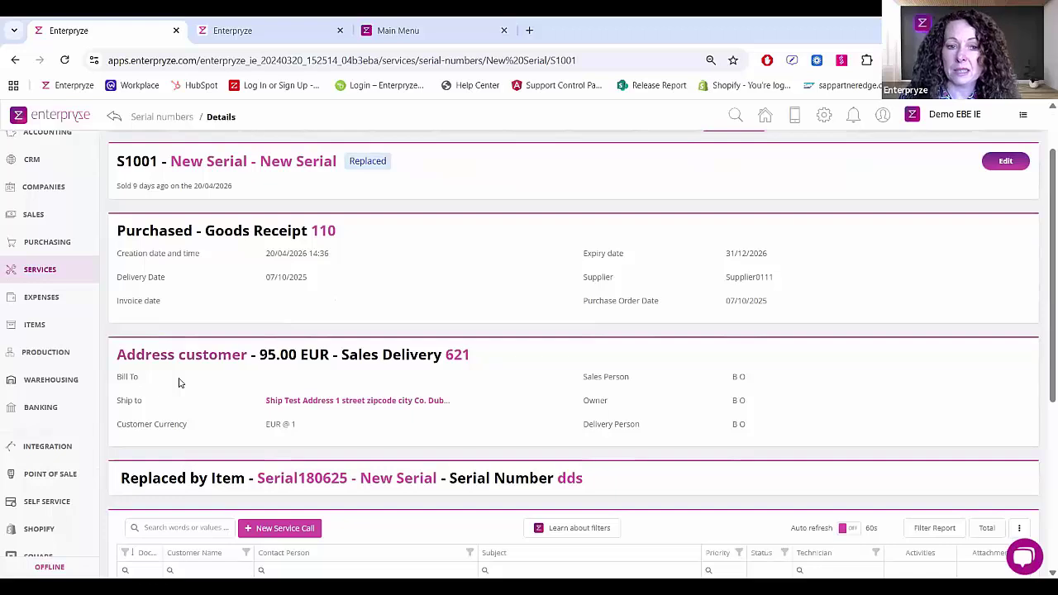
Step: Examine S1001's sales delivery, replacement item, linked service calls, reference and attachments
scroll(178, 382, down, 1)
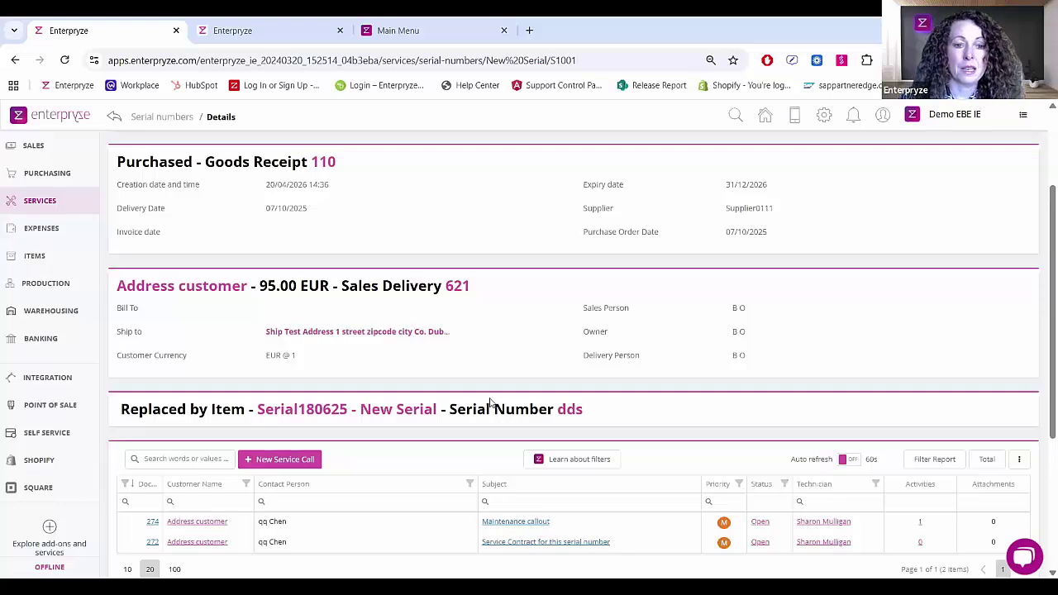
scroll(491, 402, down, 1)
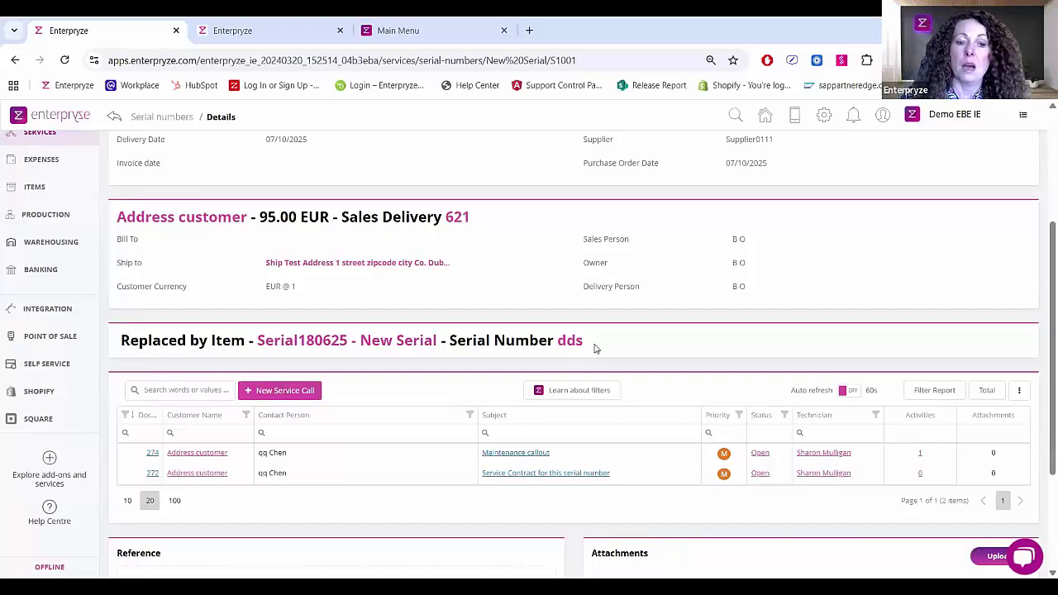
scroll(272, 397, down, 2)
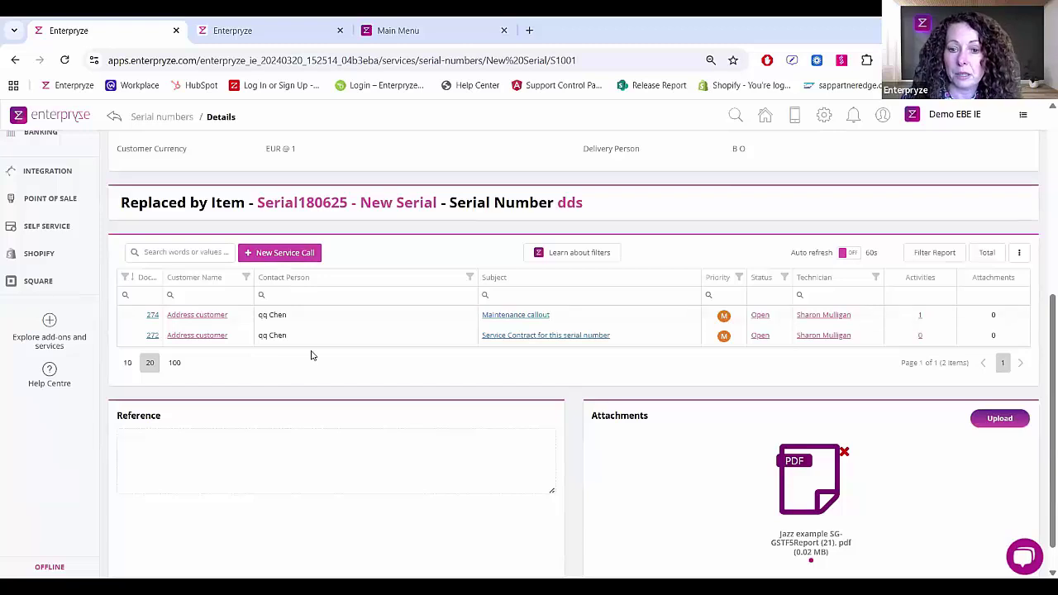
scroll(289, 388, down, 1)
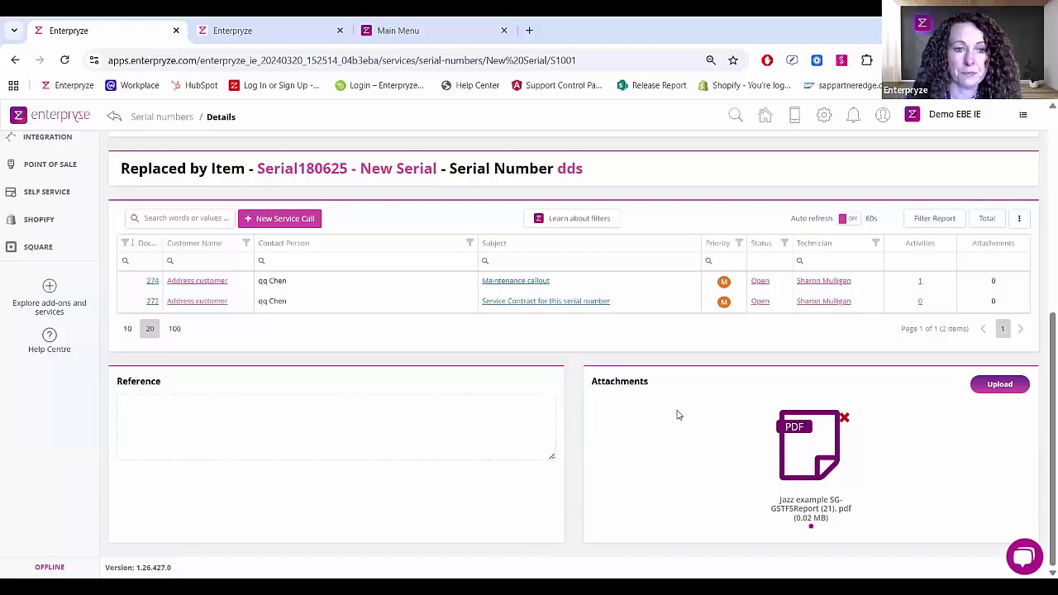
scroll(678, 414, up, 3)
scroll(603, 421, down, 2)
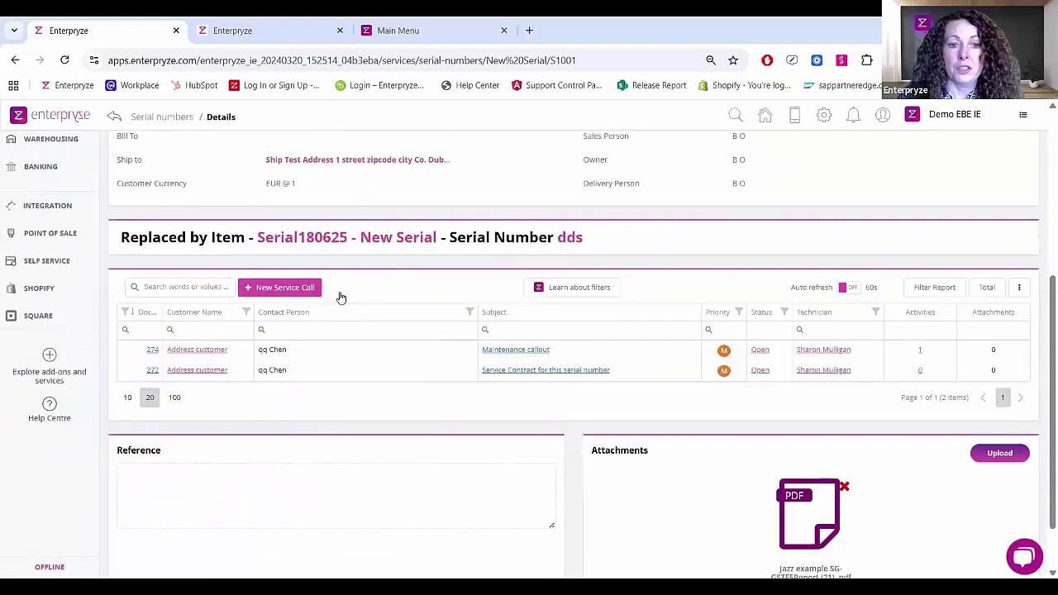
Step: Open a new service call from S1001, review its prefilled form, and return to the serial number details without saving
click(289, 289)
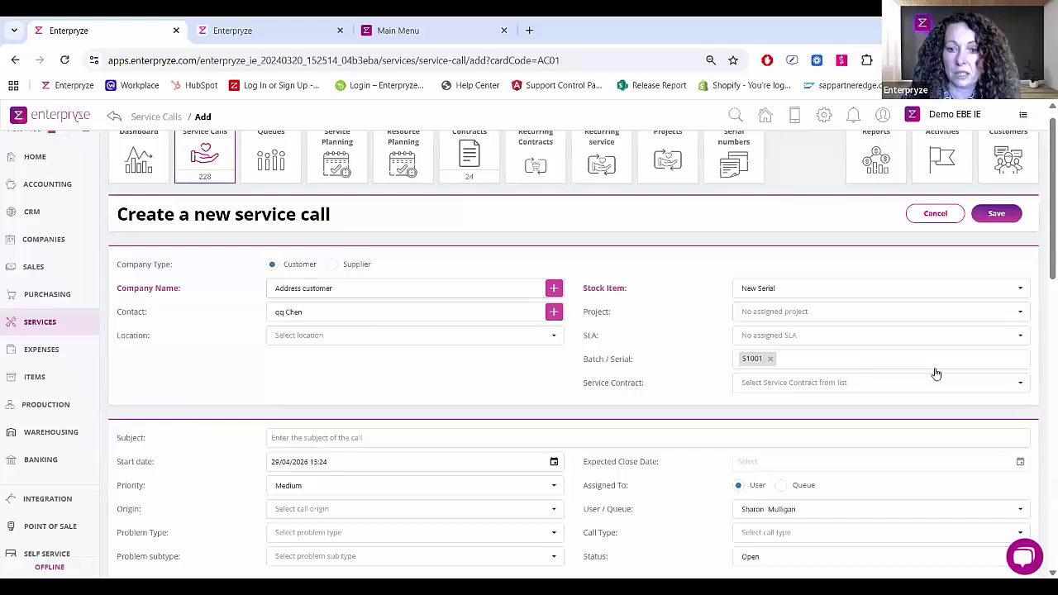
scroll(458, 385, down, 2)
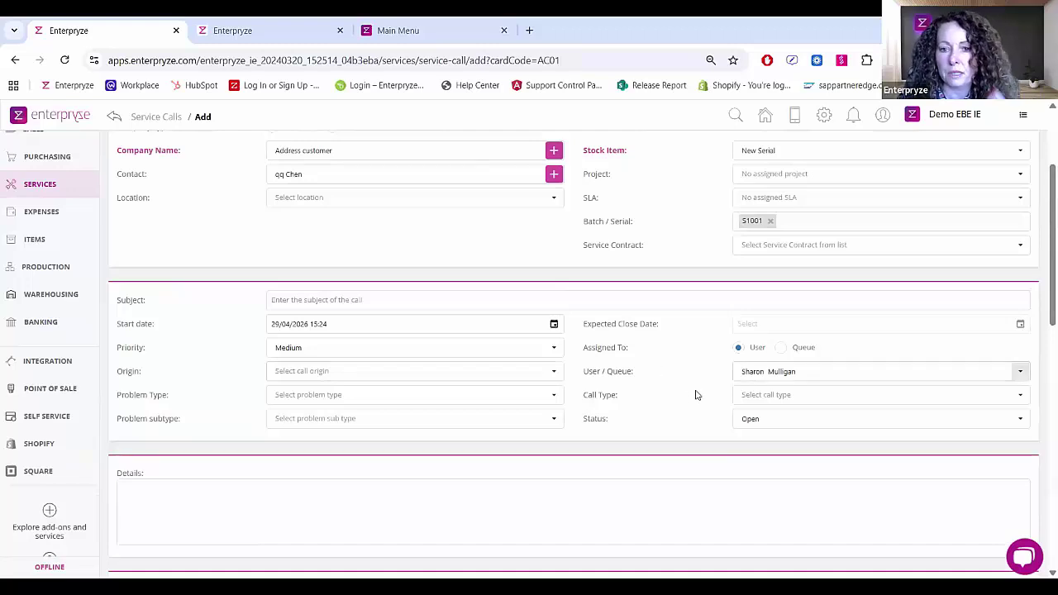
scroll(678, 371, down, 2)
scroll(679, 369, down, 1)
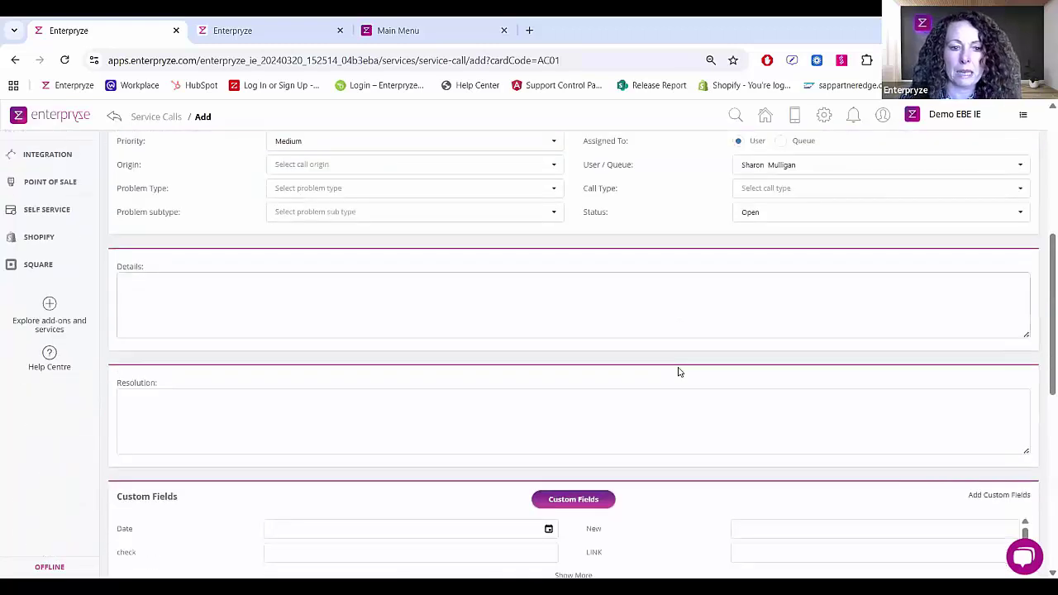
scroll(677, 371, up, 5)
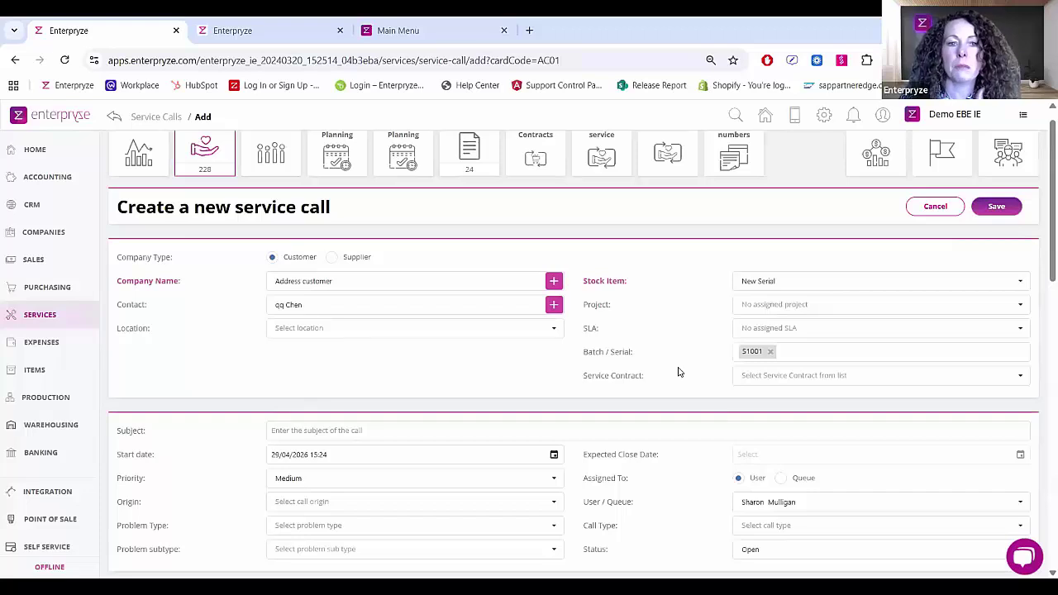
scroll(677, 371, up, 1)
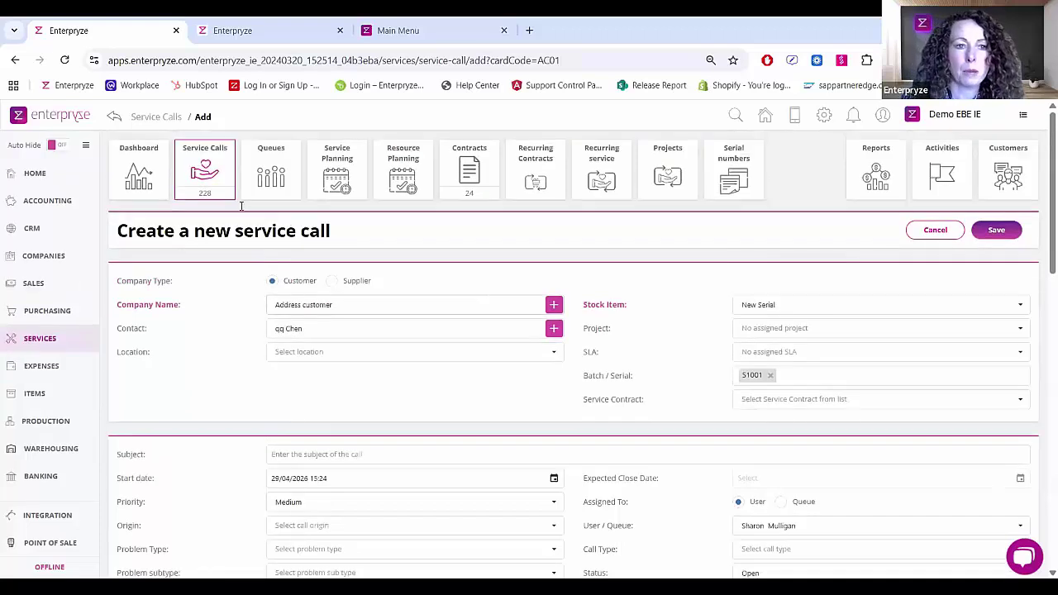
click(114, 118)
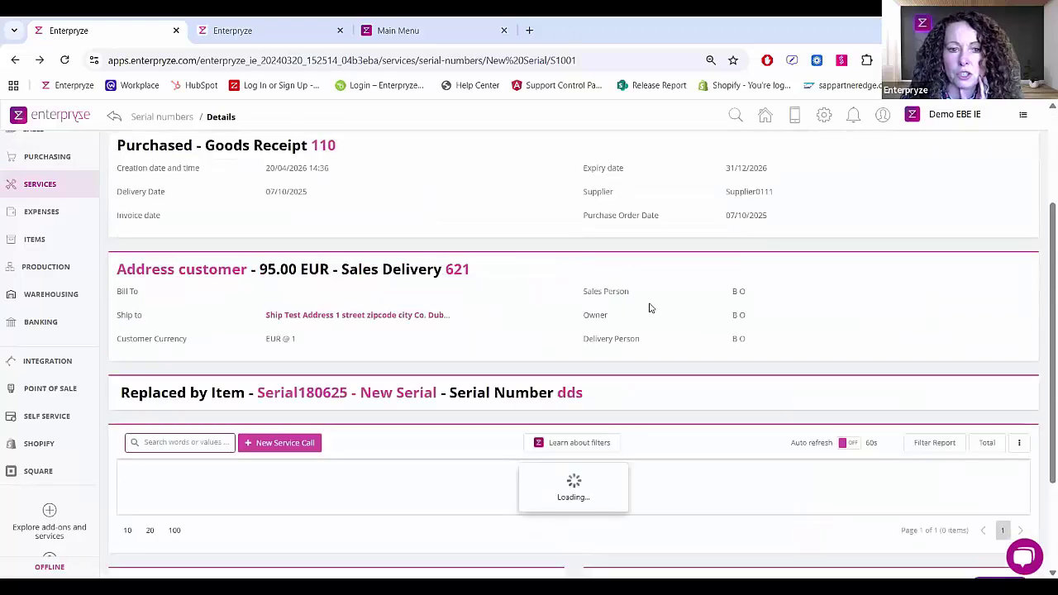
Step: Open serial number S1001 for editing and review its editable Reference and Replacement fields
scroll(841, 389, up, 3)
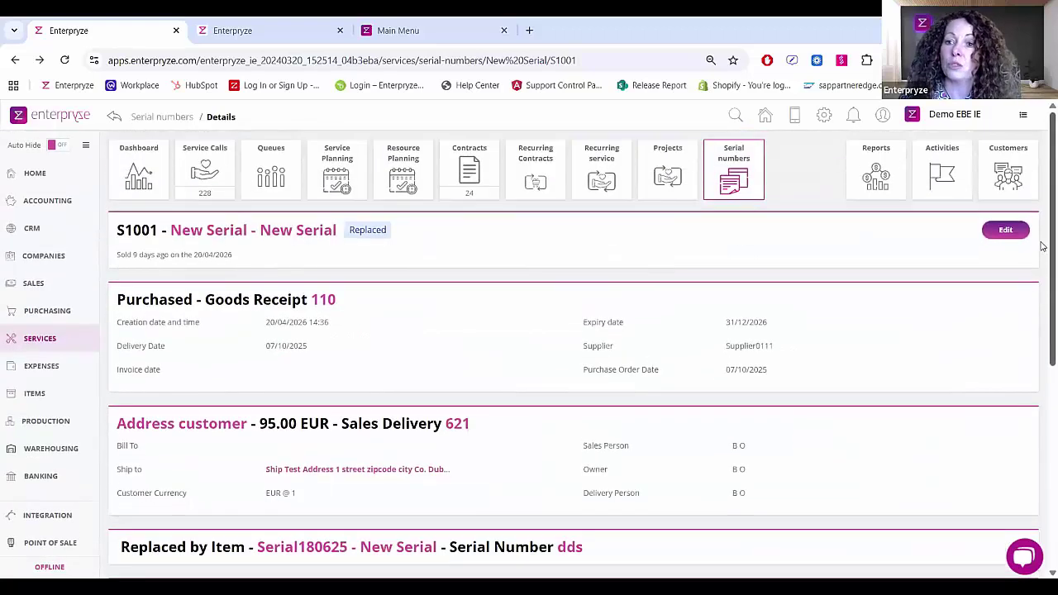
click(1006, 230)
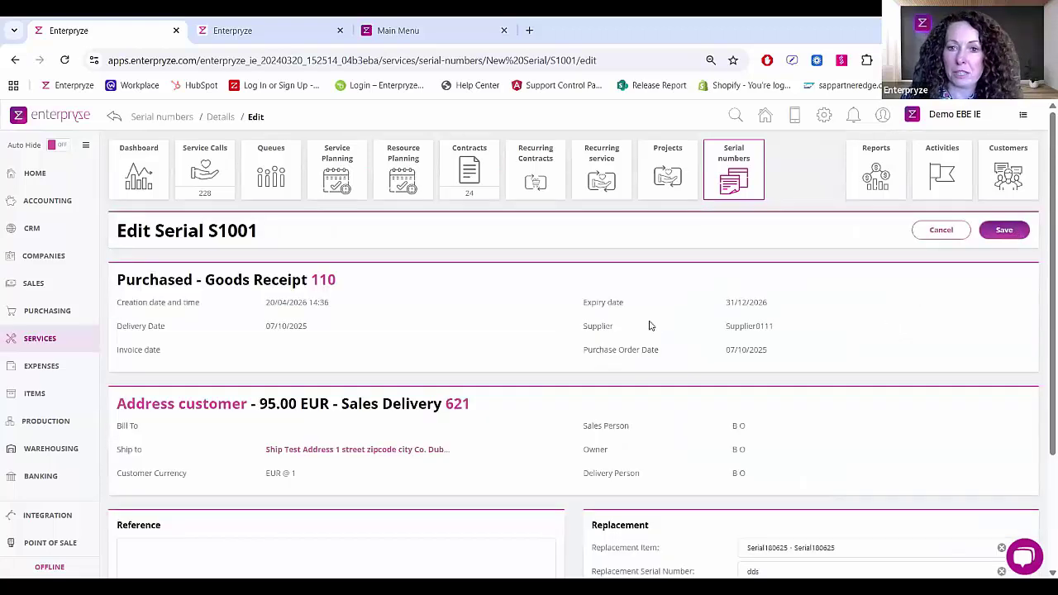
scroll(431, 324, down, 2)
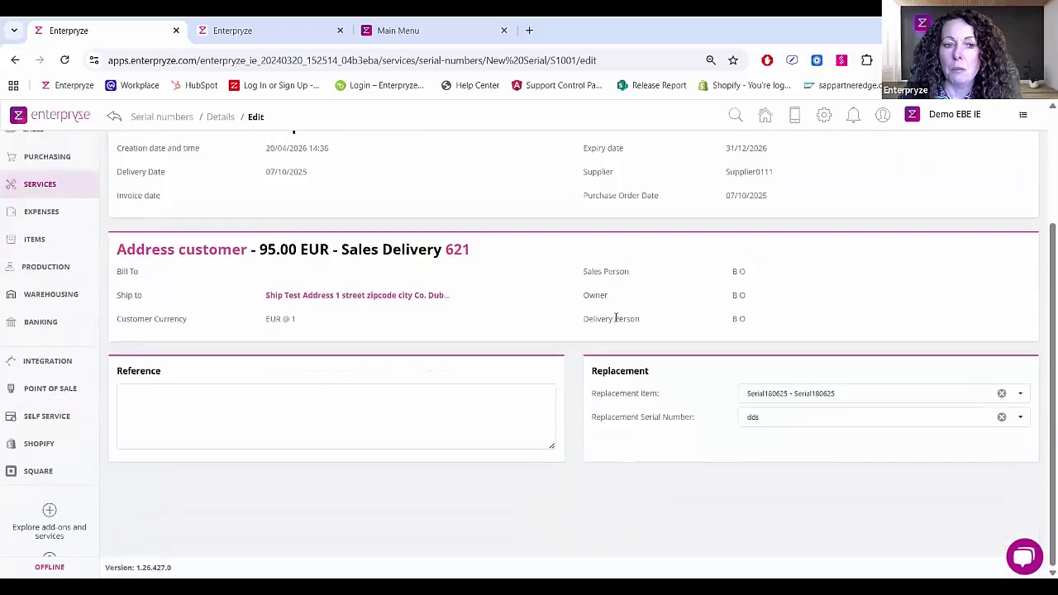
click(276, 398)
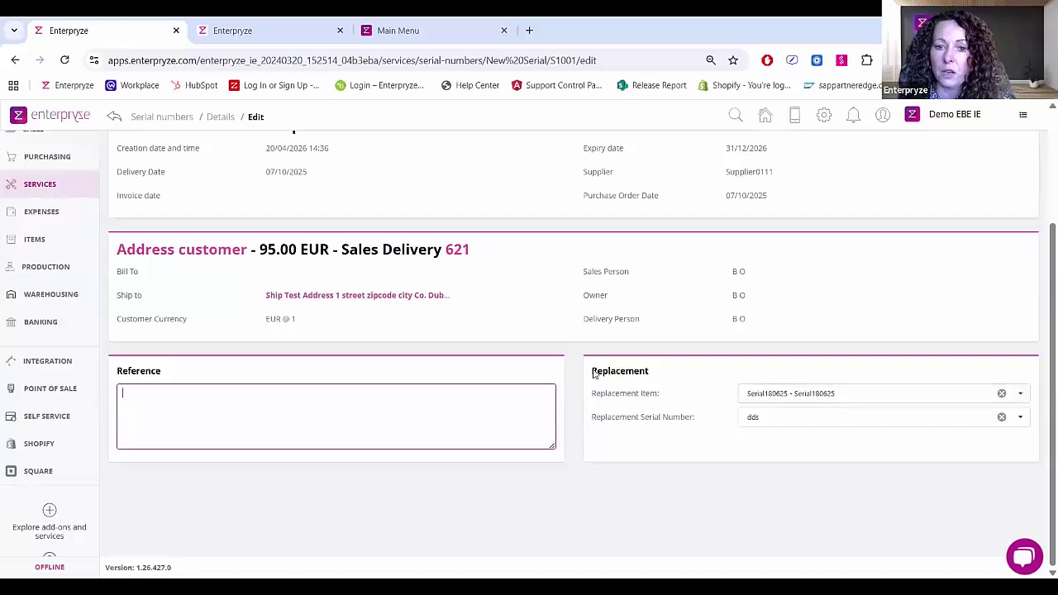
drag(593, 373, 730, 373)
click(735, 376)
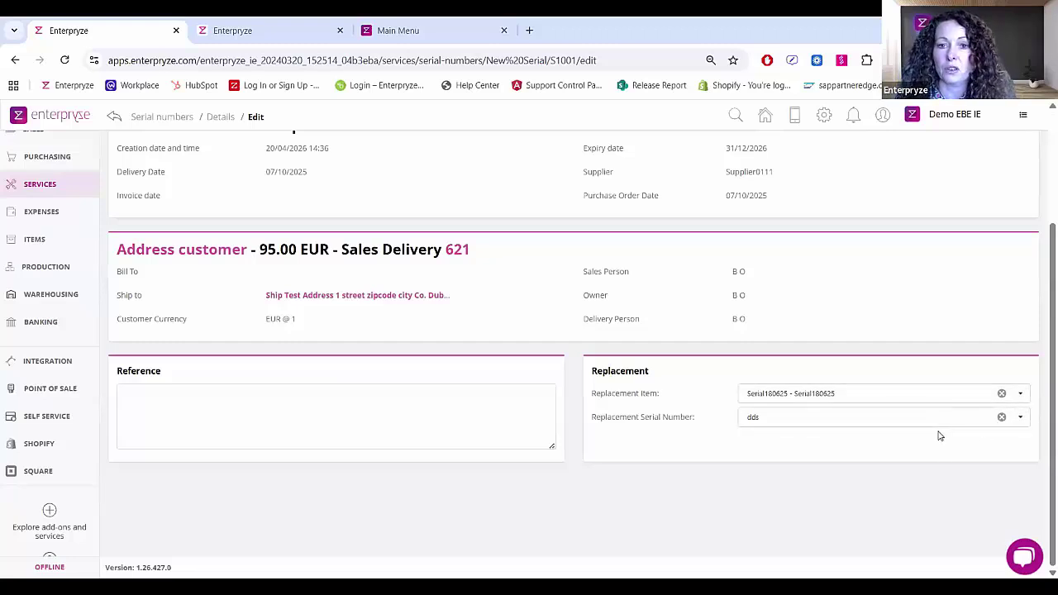
scroll(939, 435, up, 2)
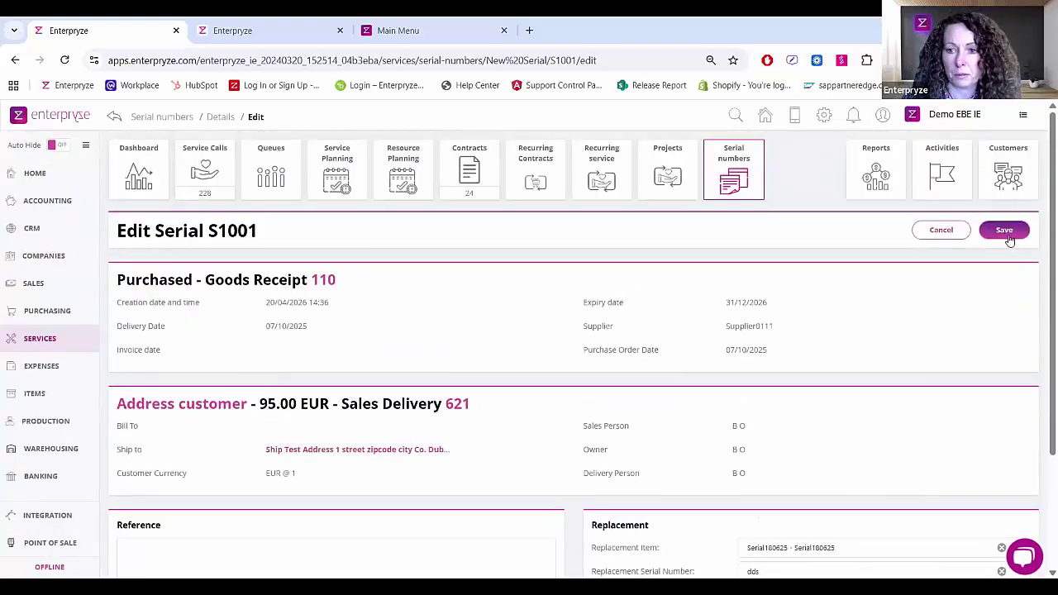
Step: Save serial number S1001, return to the Serial Numbers overview and search for all serials of item New Serial
click(1005, 234)
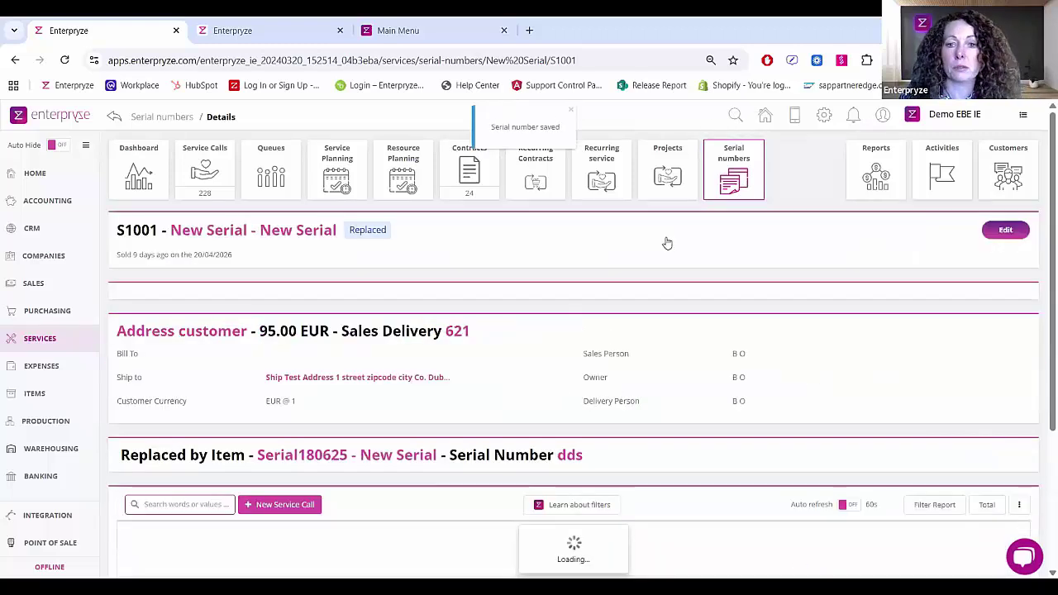
click(742, 182)
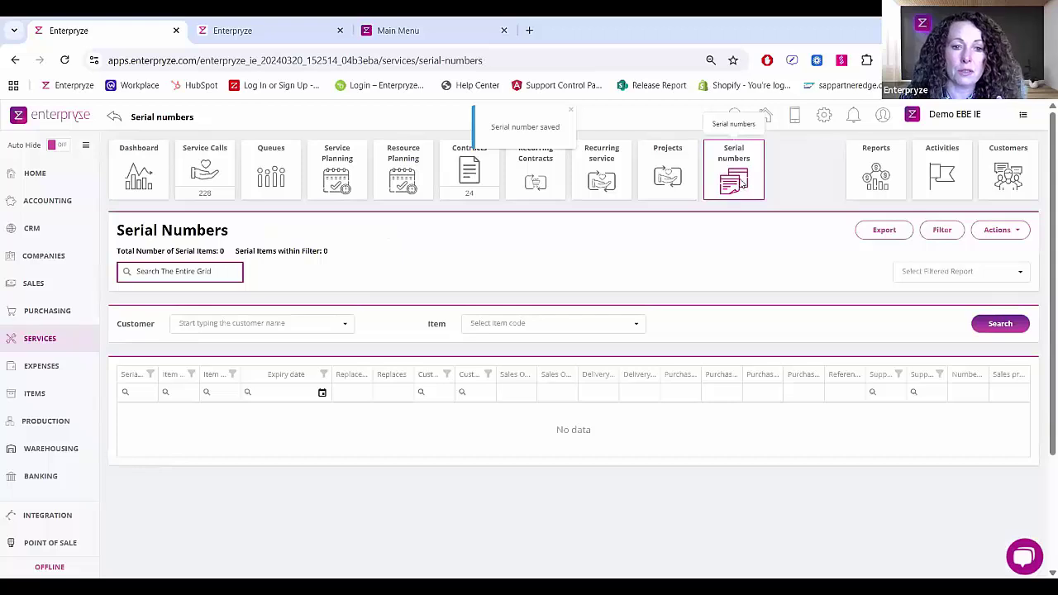
click(576, 327)
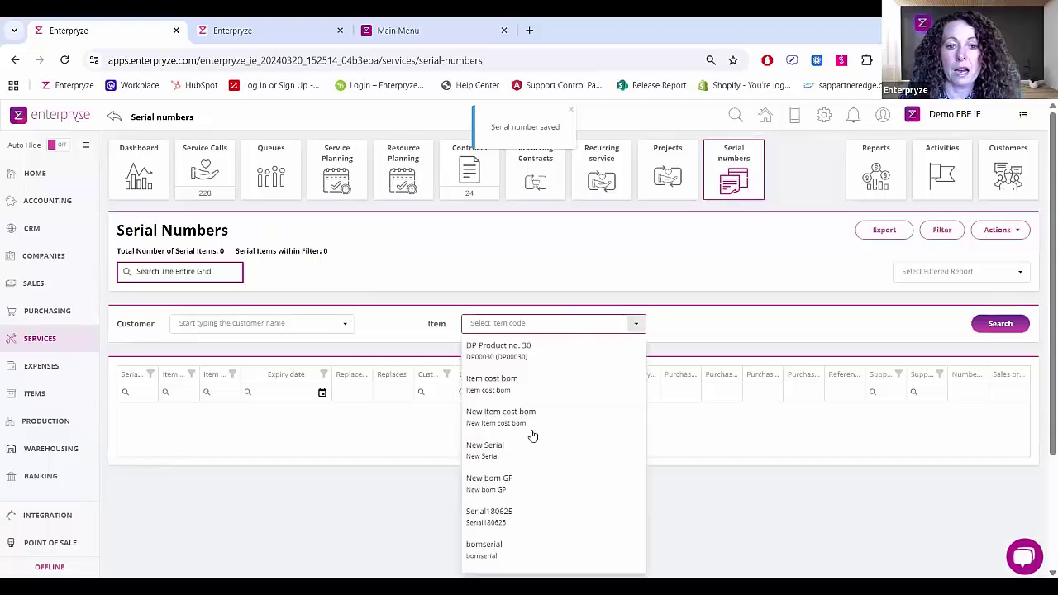
click(518, 451)
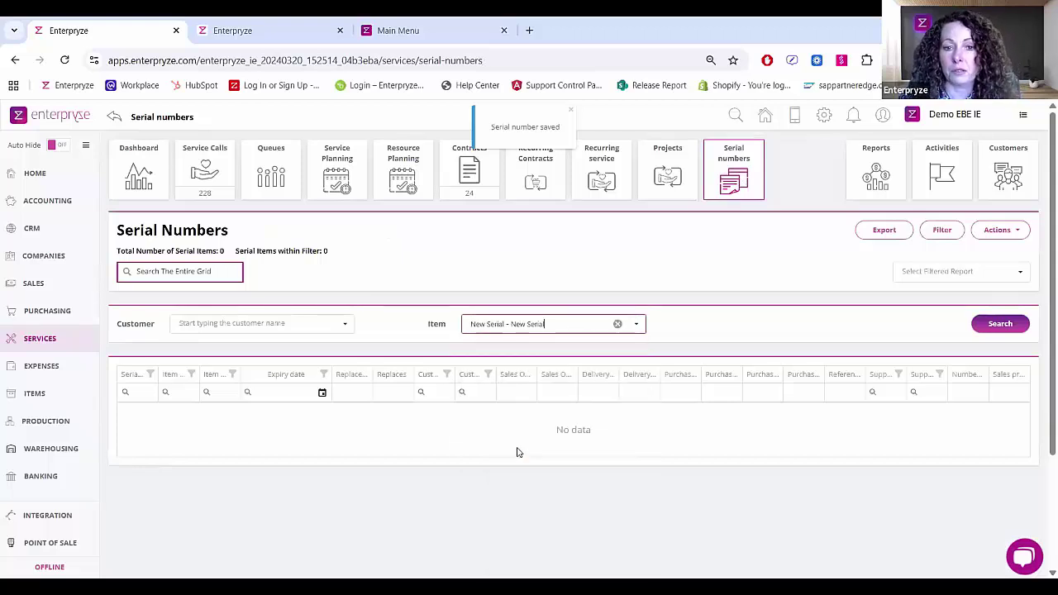
click(1008, 326)
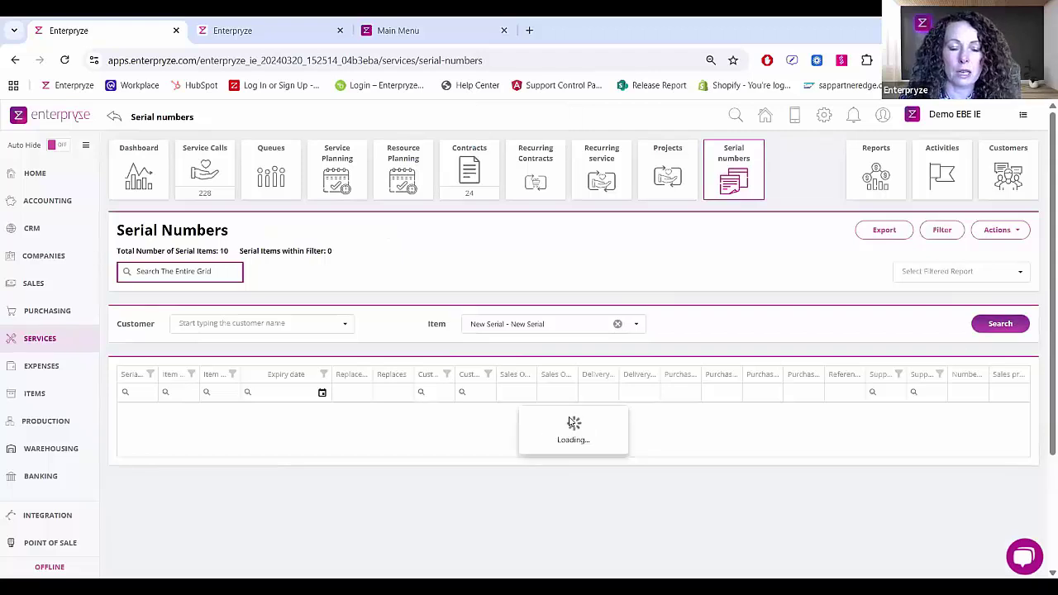
Step: Examine the replacement, customer, sales, delivery, purchase and supplier columns of the New Serial results
scroll(338, 267, down, 2)
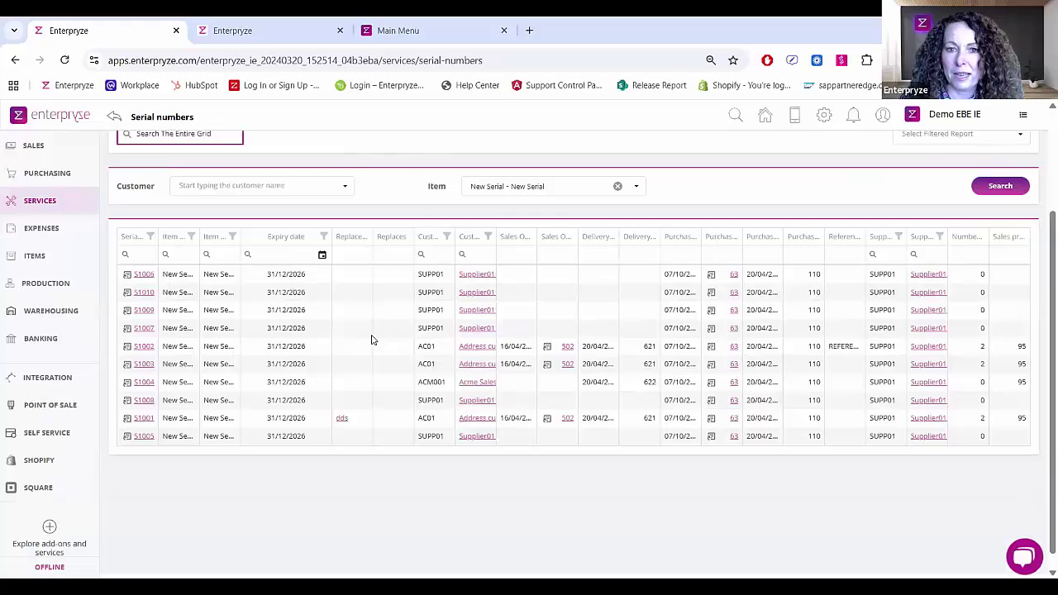
scroll(371, 340, up, 3)
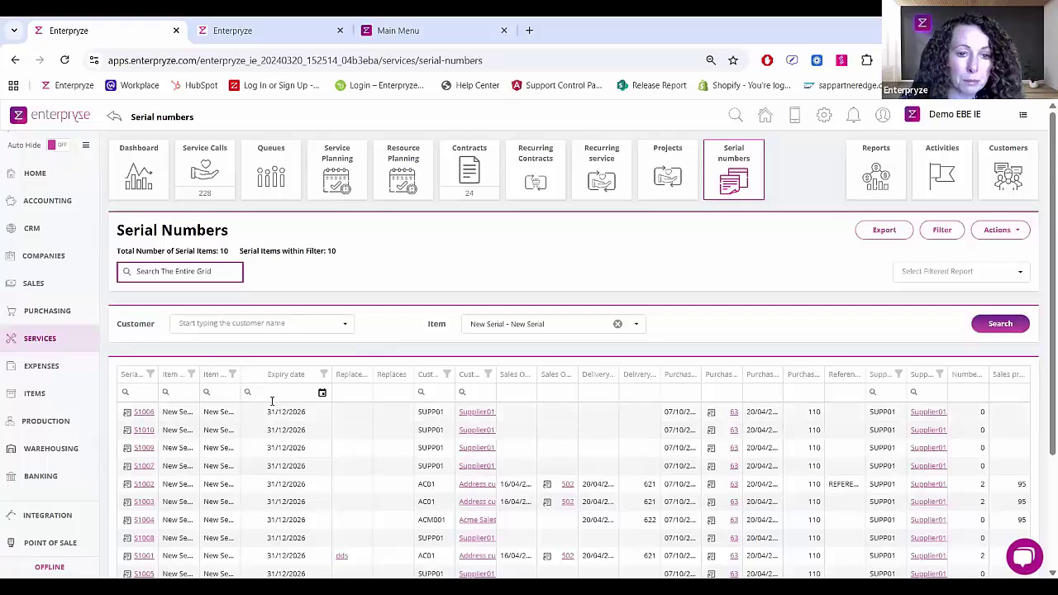
click(480, 391)
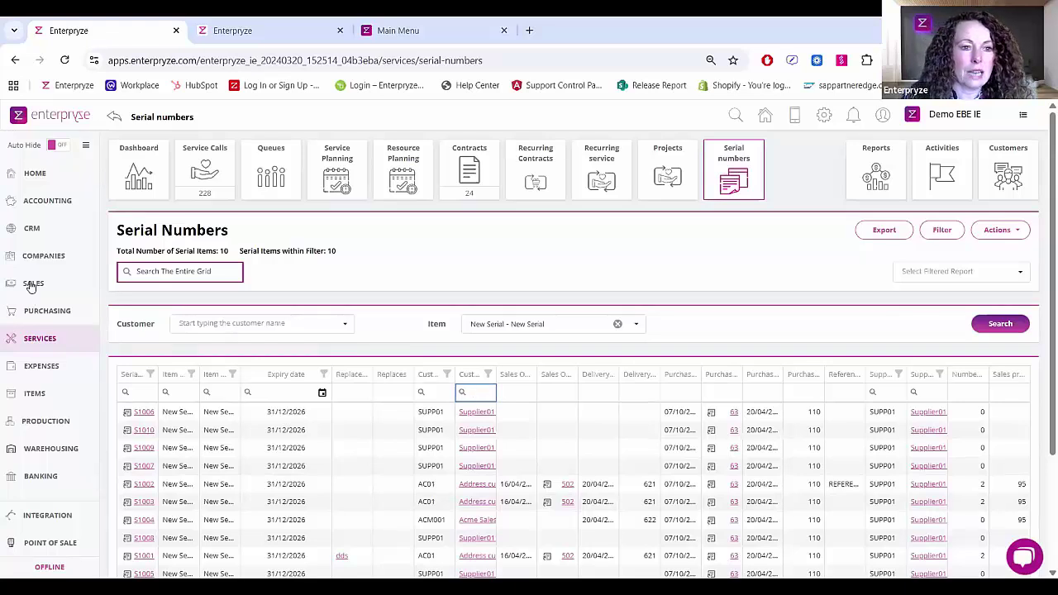
Step: Open the list of leads in CRM
click(43, 235)
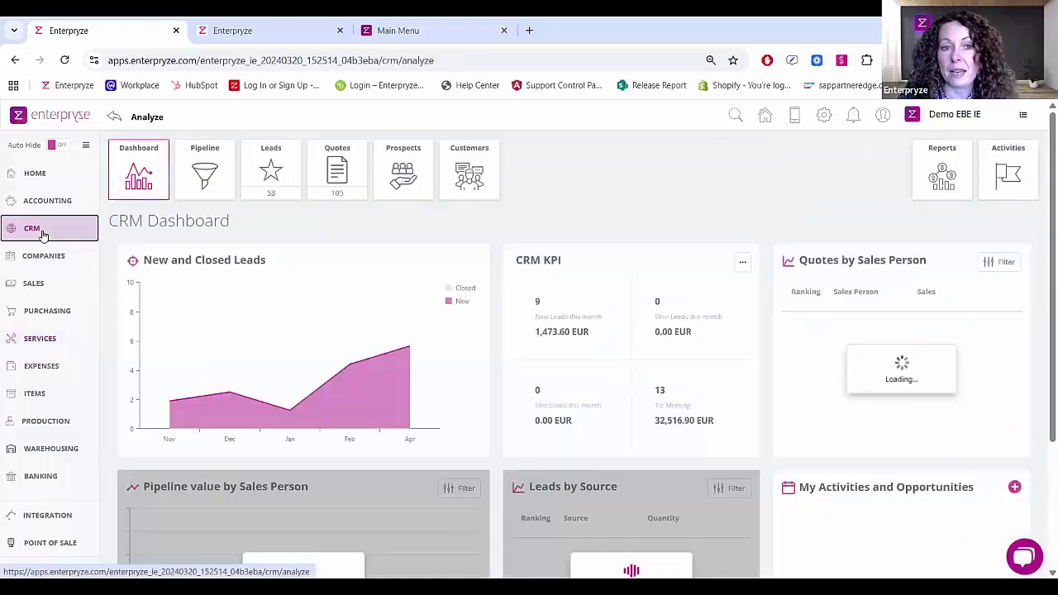
click(266, 171)
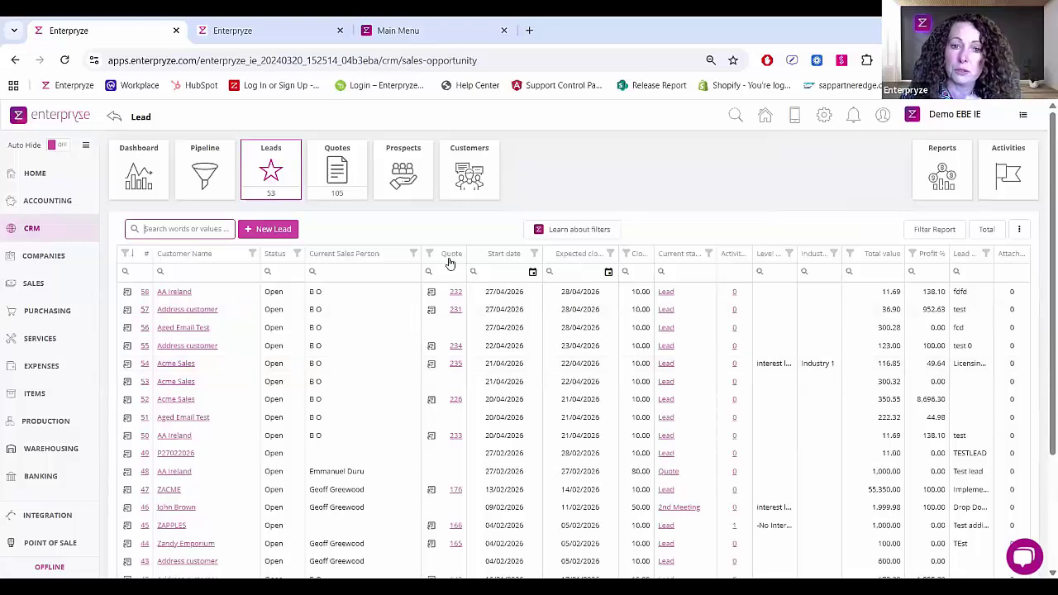
Step: Remove the Quote column from the leads grid with the Column Chooser and restore it between Current Sales Person and Start date
click(1018, 230)
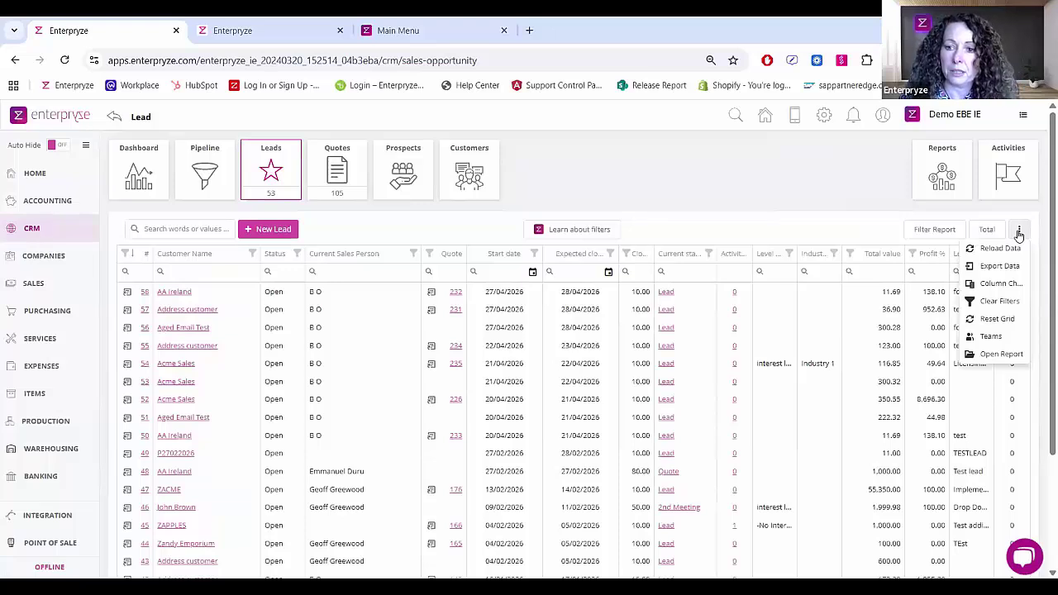
click(1001, 284)
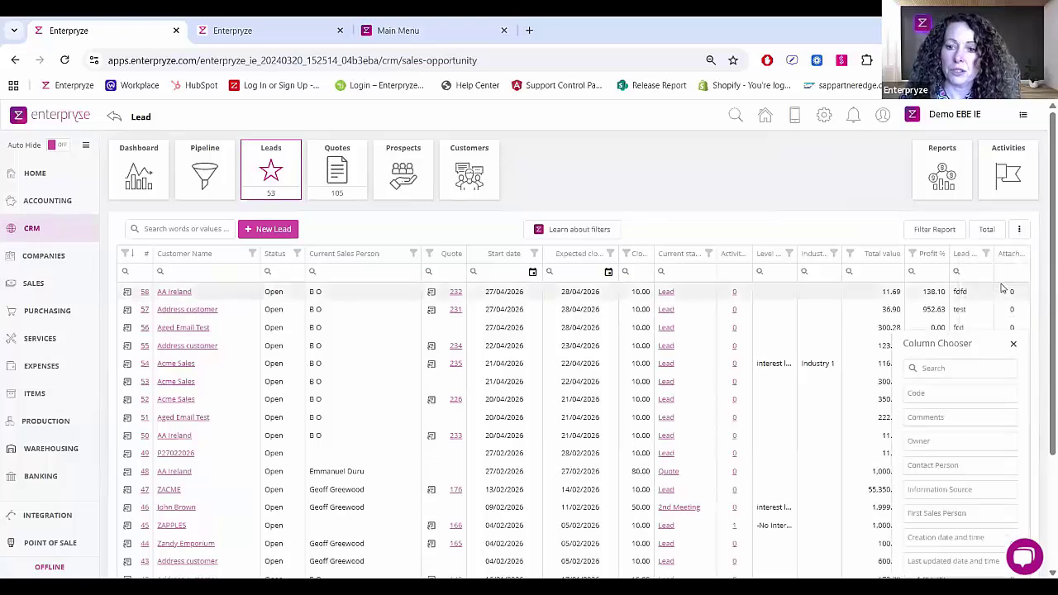
click(949, 368)
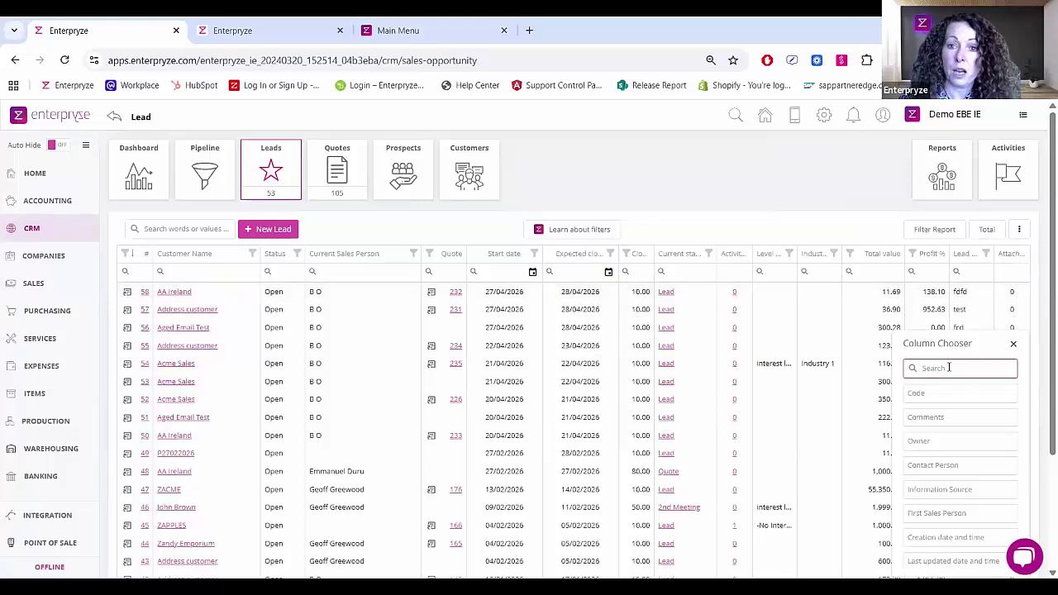
drag(438, 256, 944, 410)
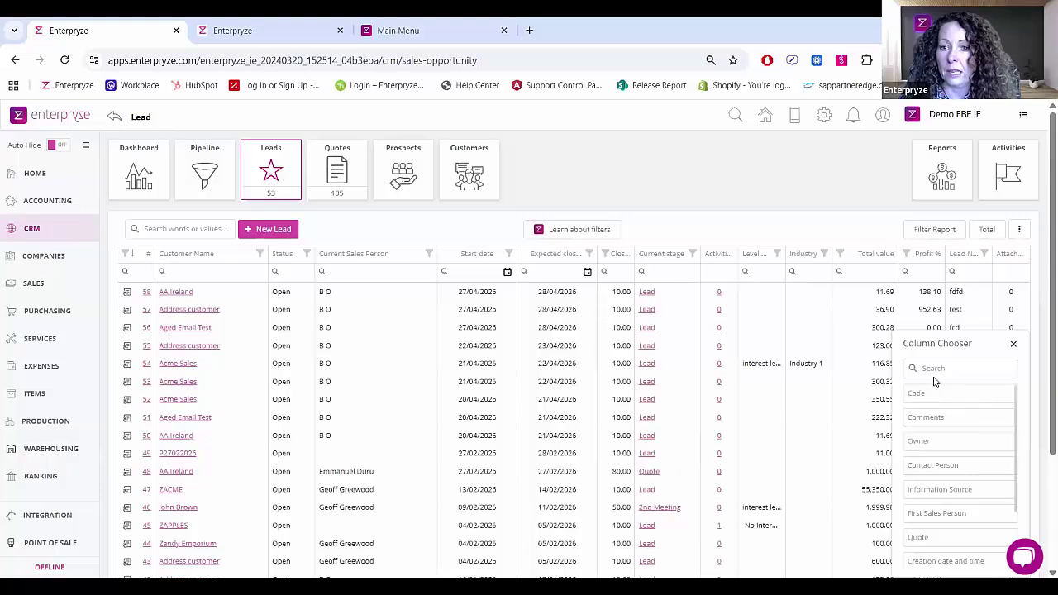
click(941, 371)
text(quo)
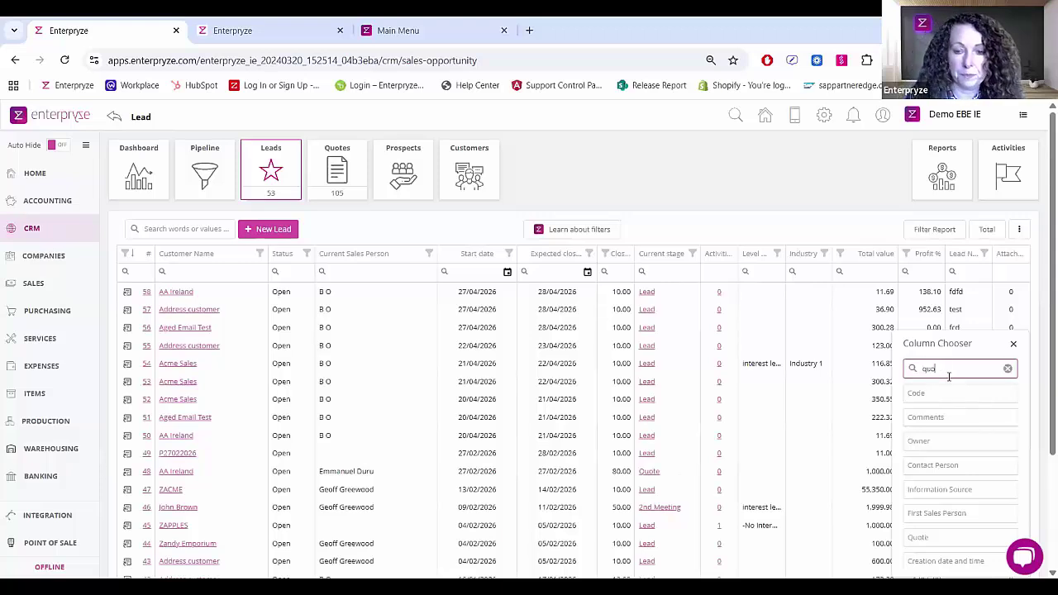
drag(942, 393, 455, 256)
click(1013, 348)
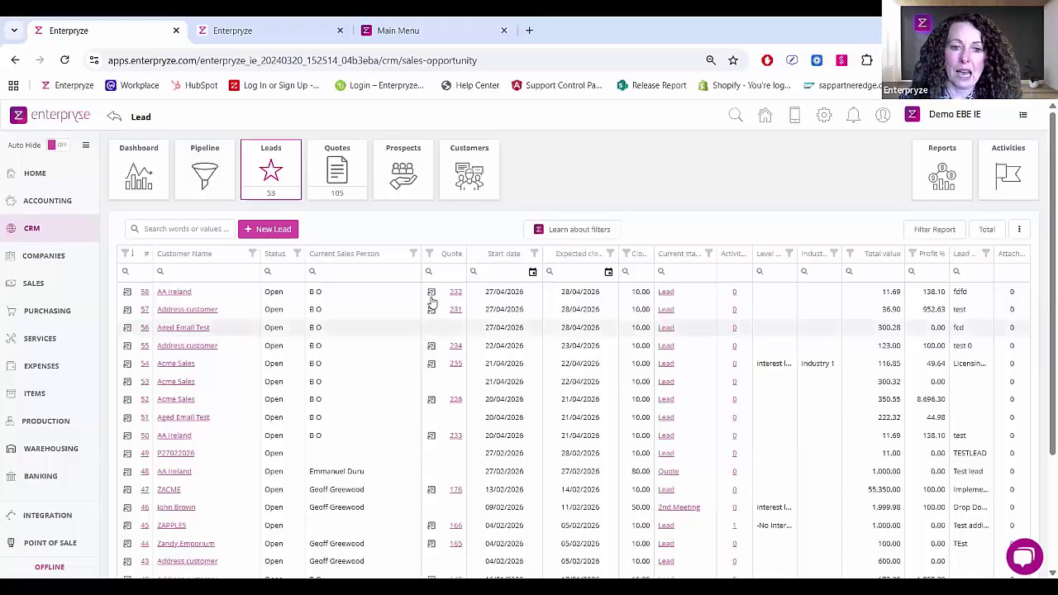
Step: Open the quote linked to lead 54 from the Quote column, review its editable fields, and close it without saving
click(455, 366)
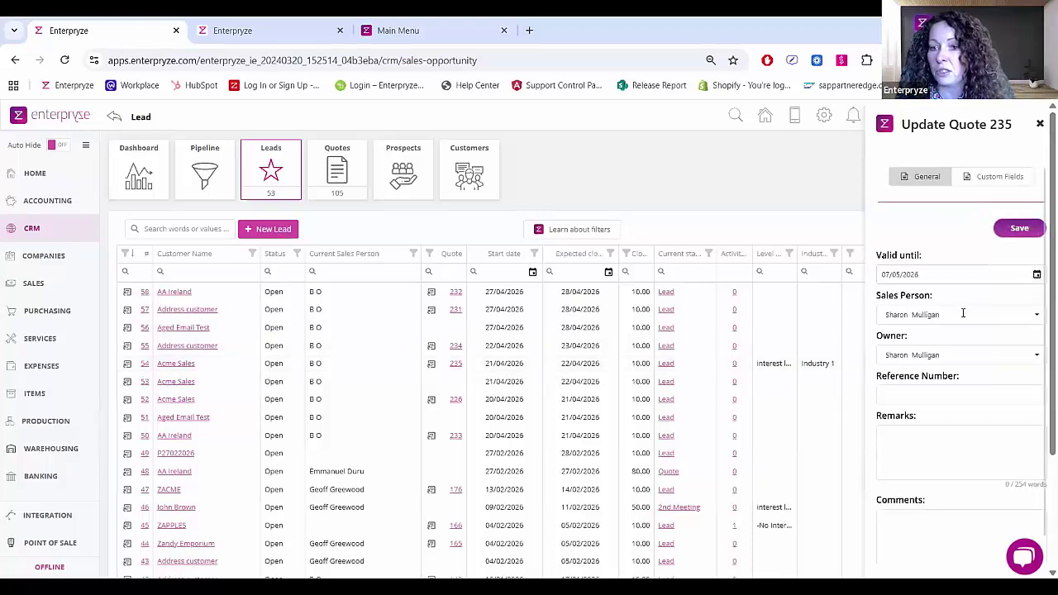
scroll(963, 310, down, 1)
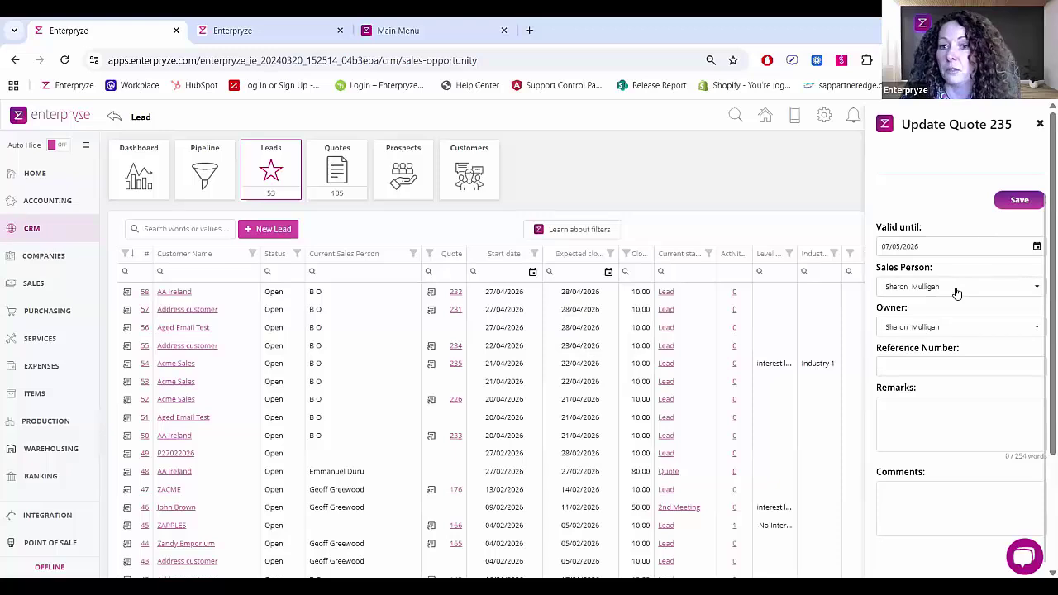
click(1039, 125)
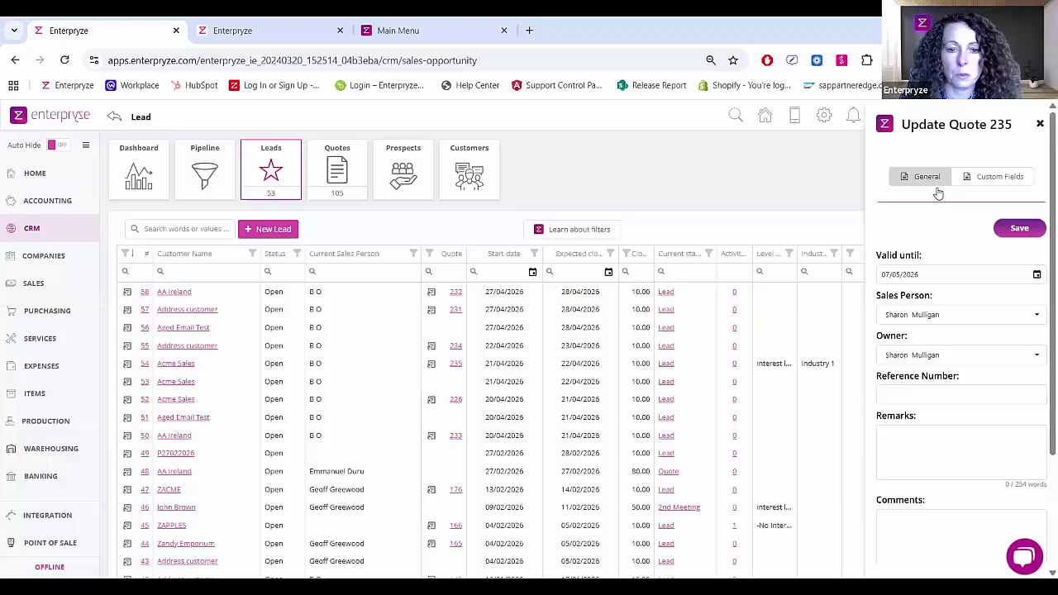
Step: Open lead 54 for Acme Sales, review the prefilled new sales quote form, and return to the lead without saving
click(127, 365)
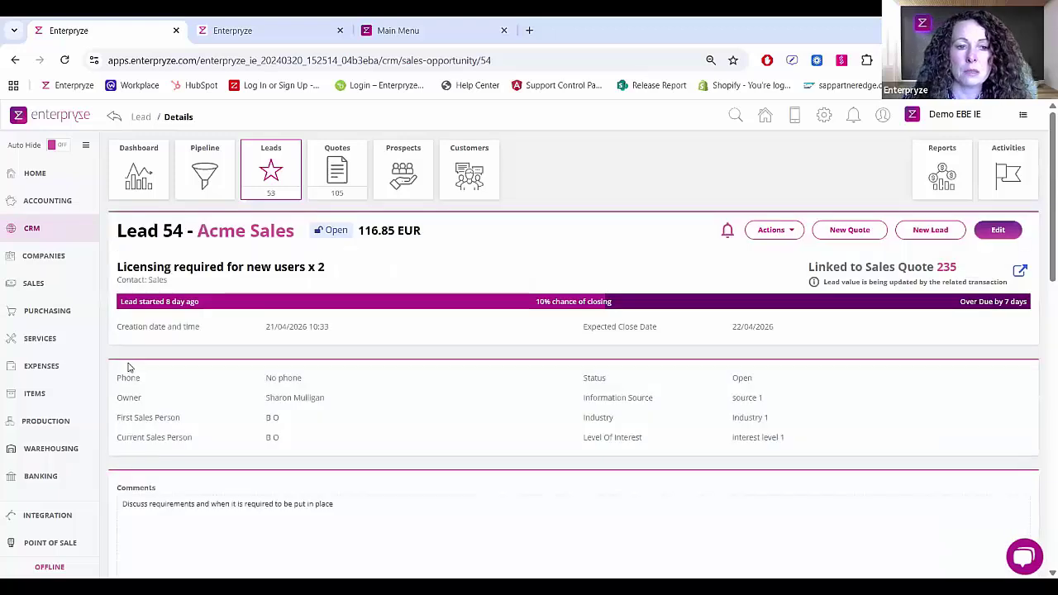
click(851, 233)
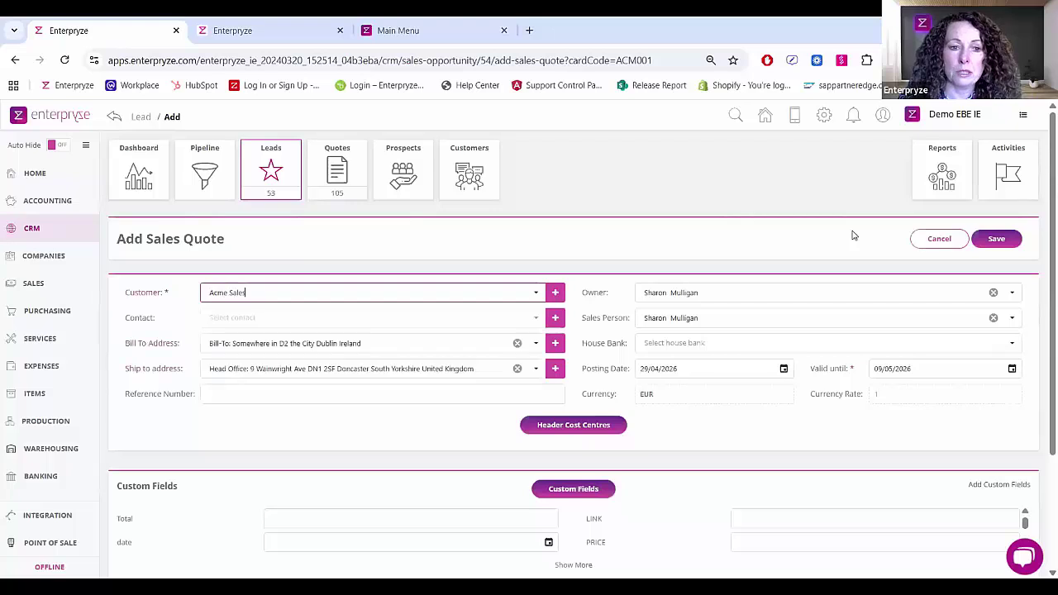
click(308, 297)
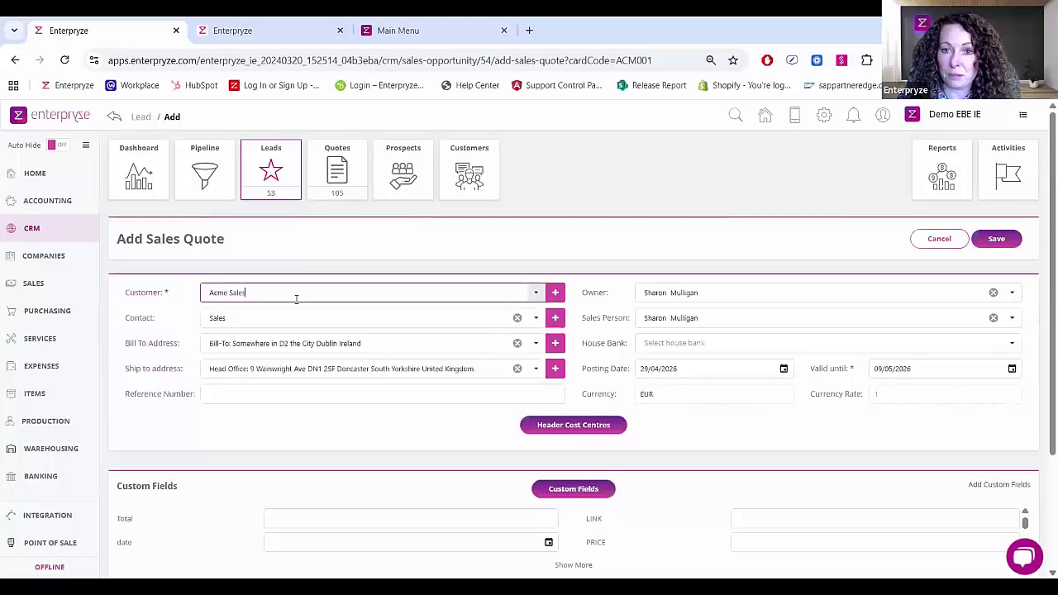
scroll(296, 299, down, 3)
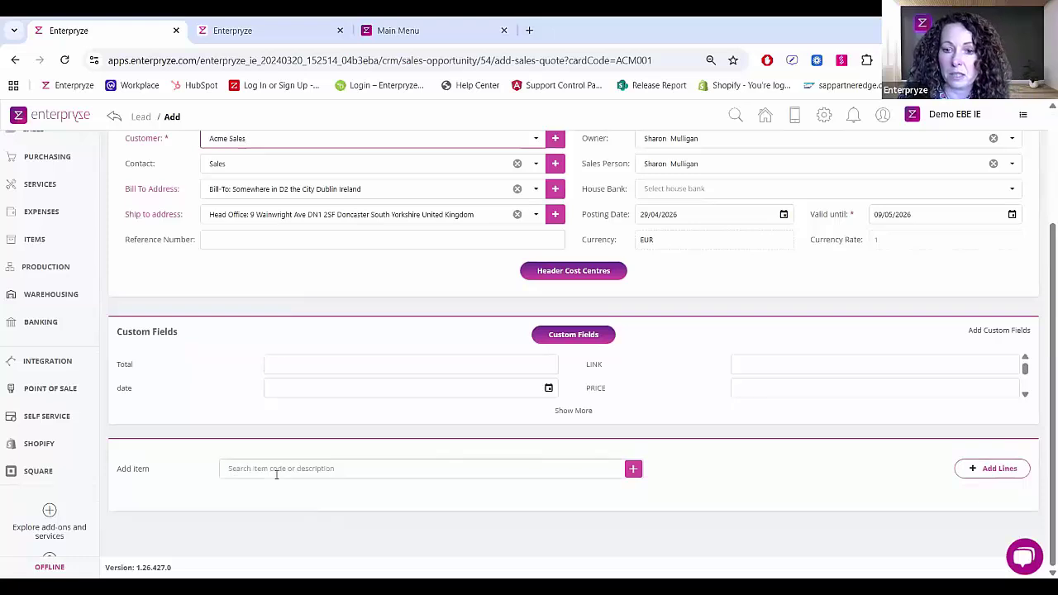
scroll(277, 475, up, 2)
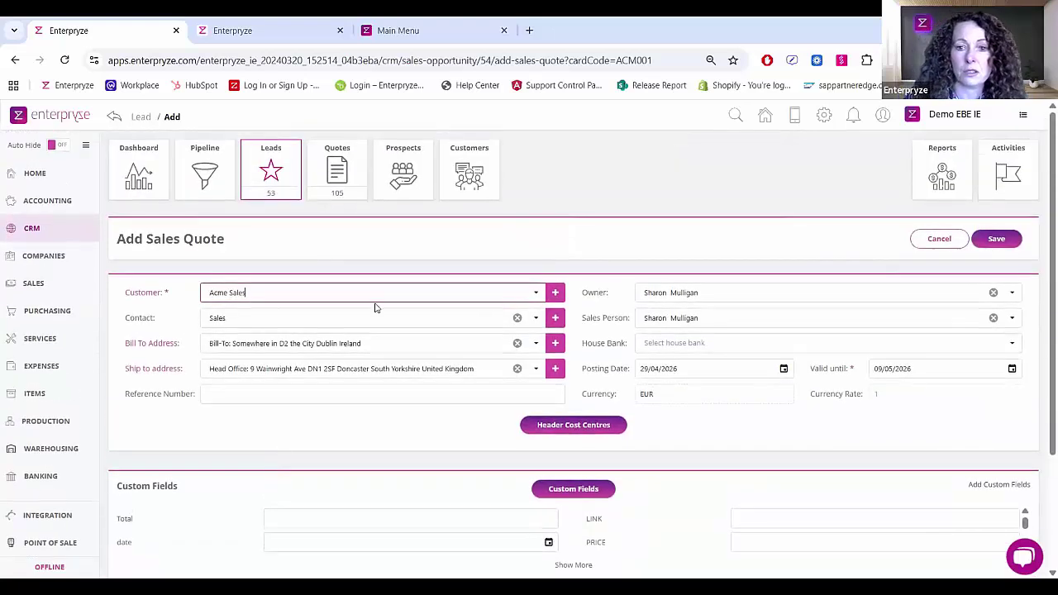
click(114, 120)
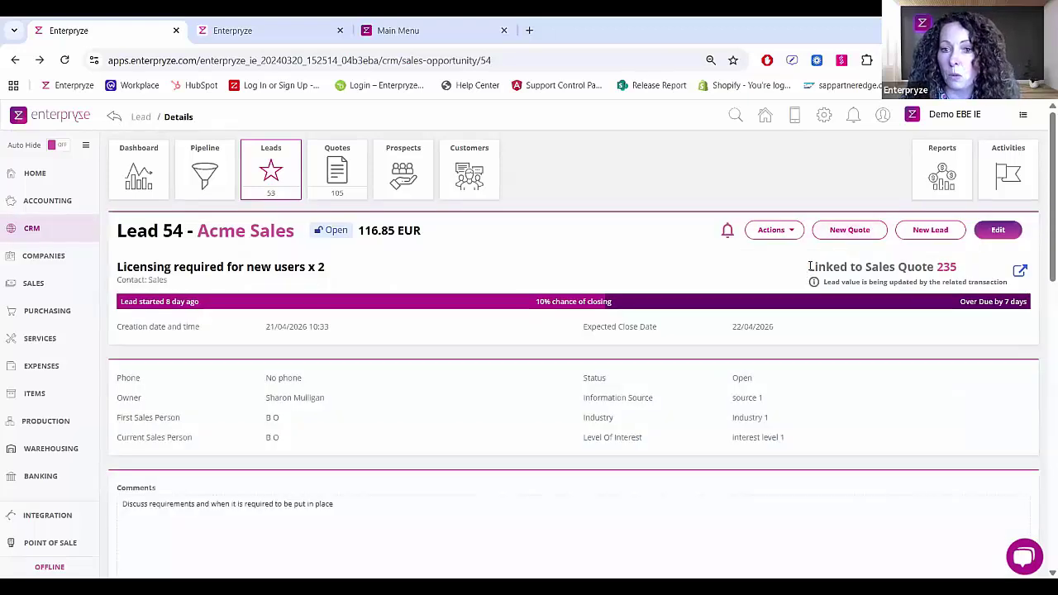
Step: Examine lead 54's sales quote link and its Linked Transaction options, and close them without changes
drag(809, 266, 961, 266)
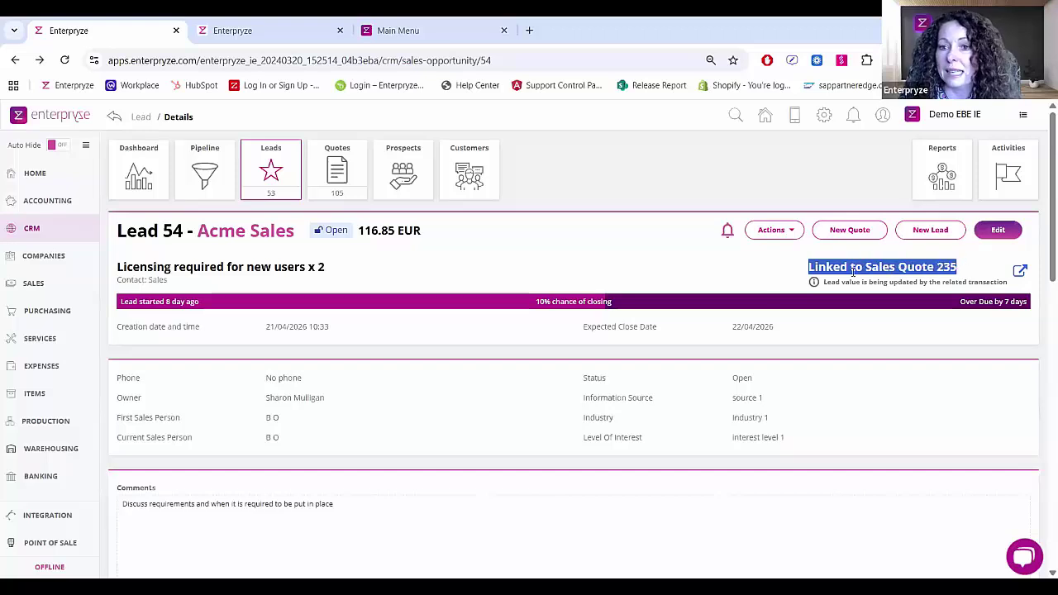
click(777, 271)
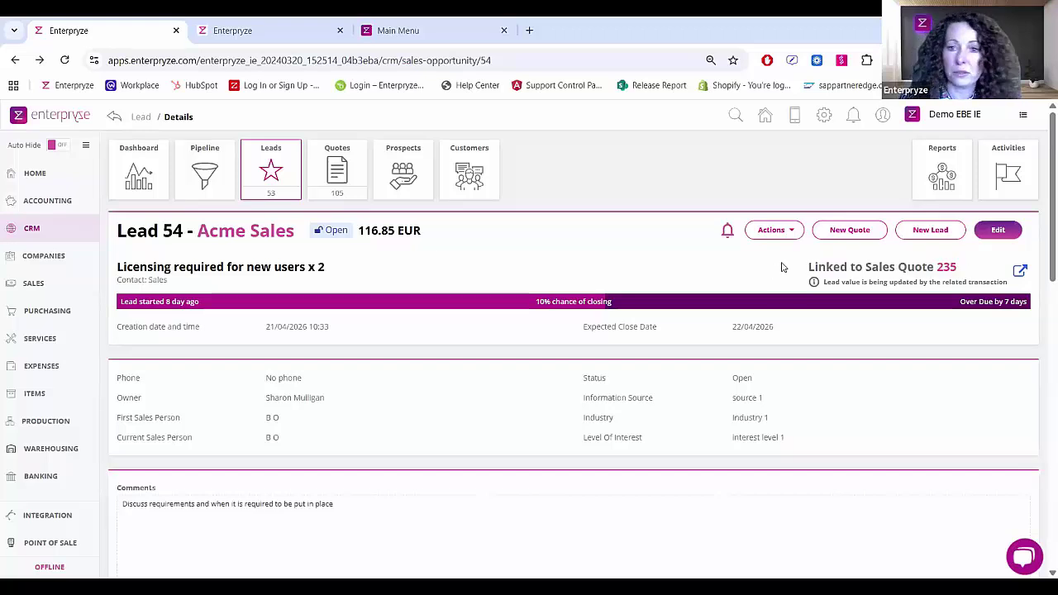
click(950, 269)
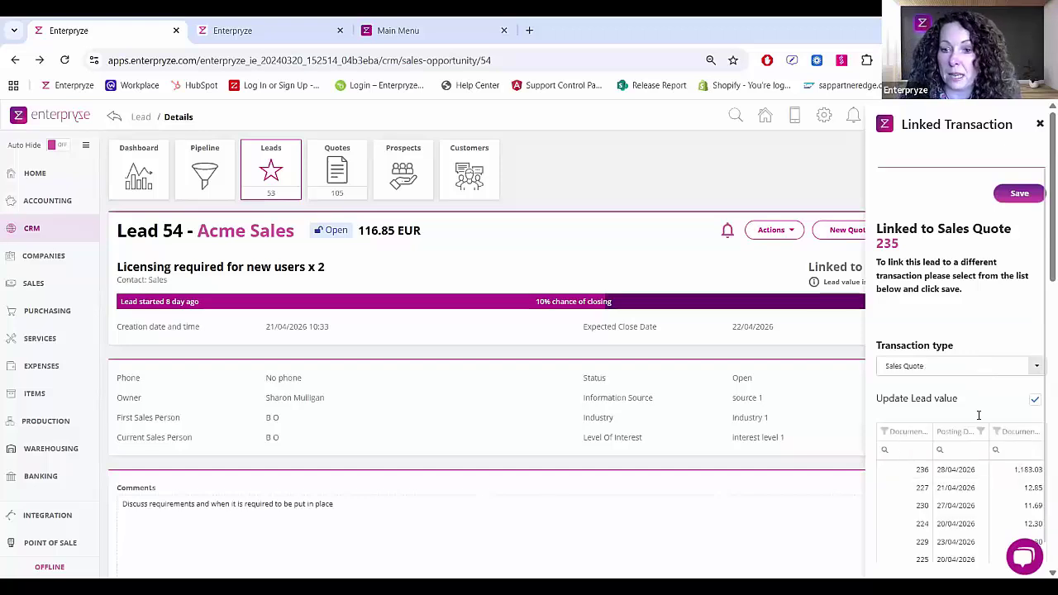
click(1040, 125)
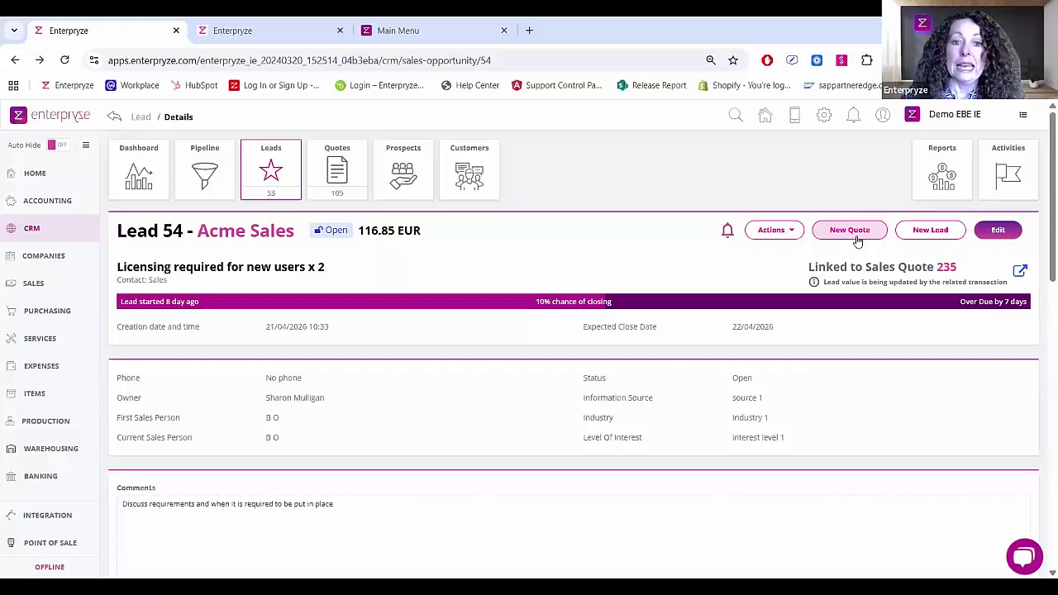
Step: Examine lead 54's total gross profit amount and percentage, along with its weighted gross profit
scroll(616, 248, down, 2)
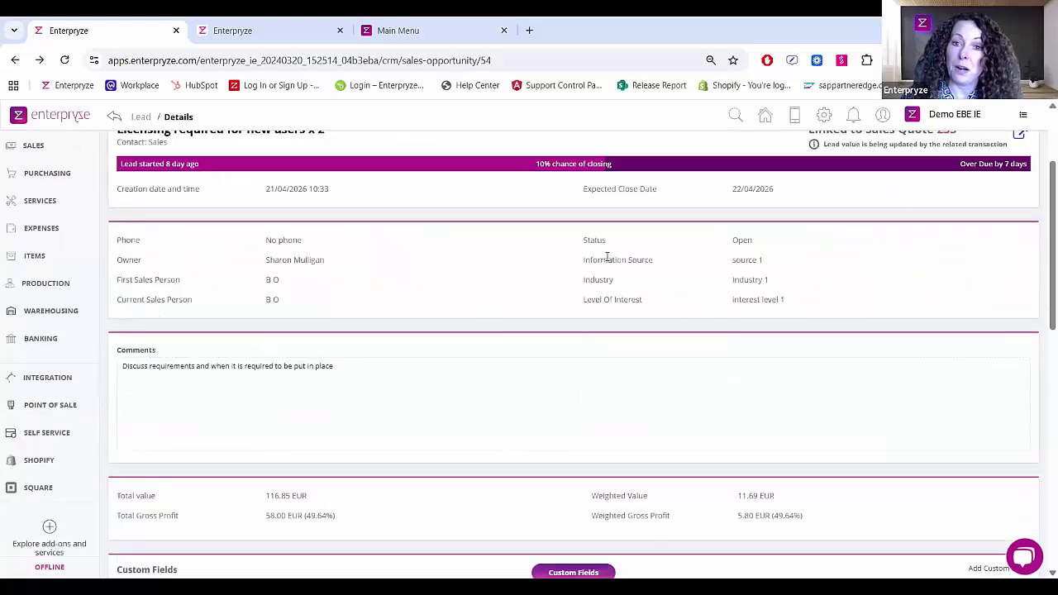
scroll(607, 258, down, 1)
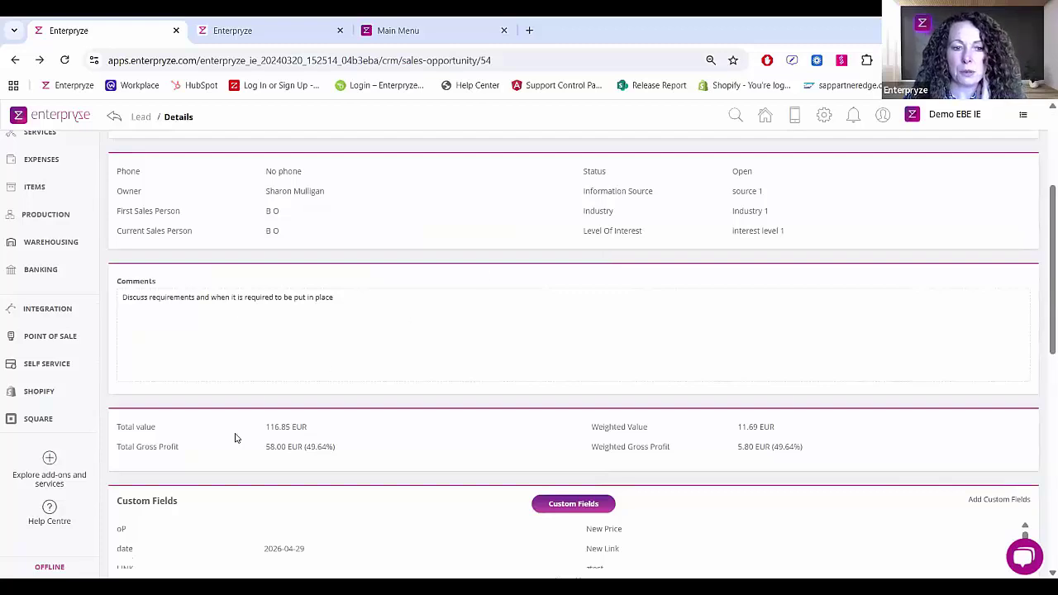
drag(265, 447, 302, 447)
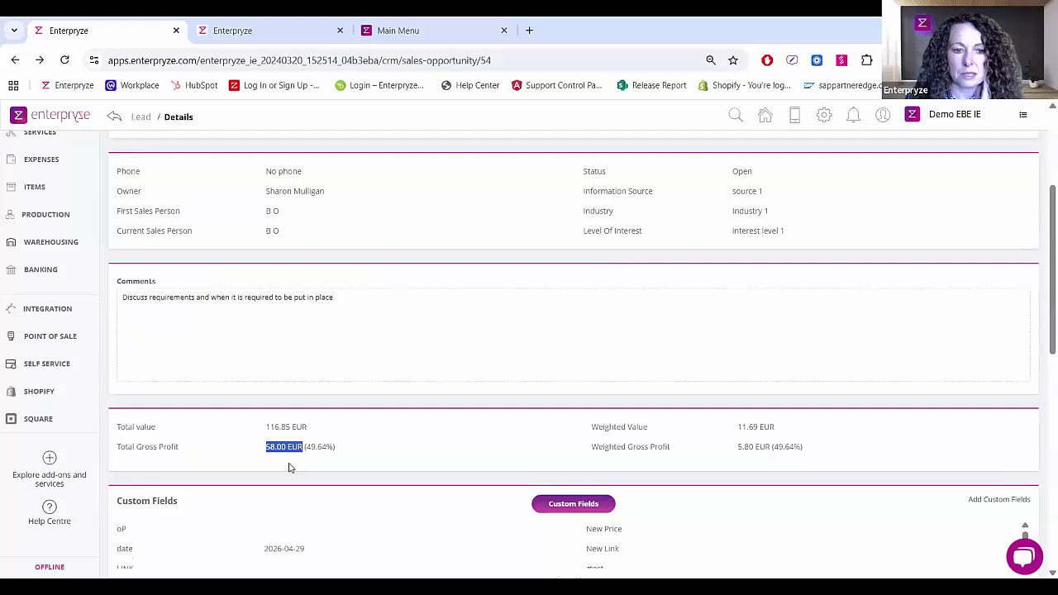
click(276, 465)
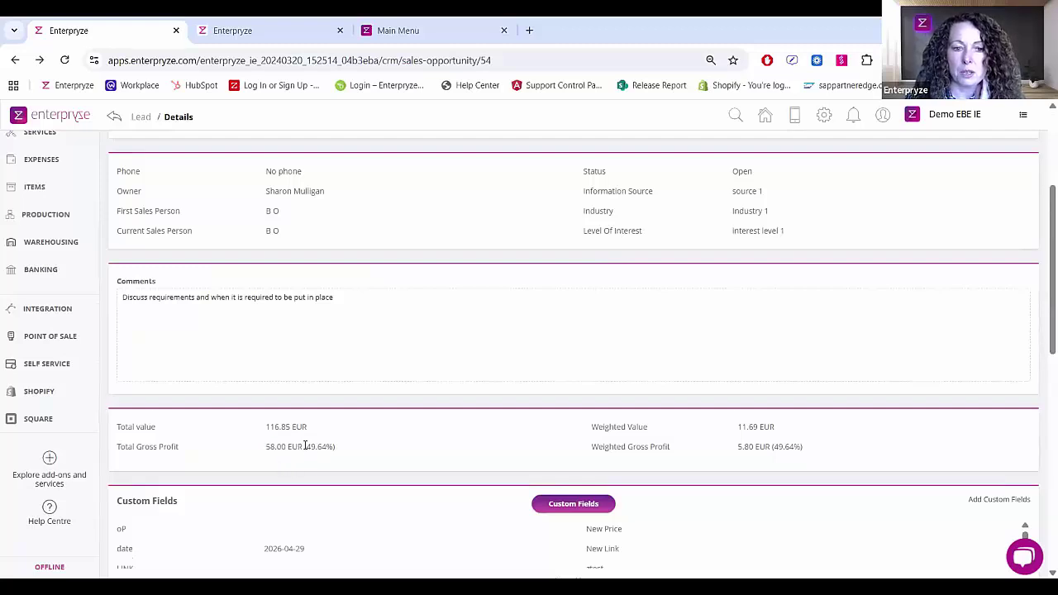
drag(304, 447, 341, 448)
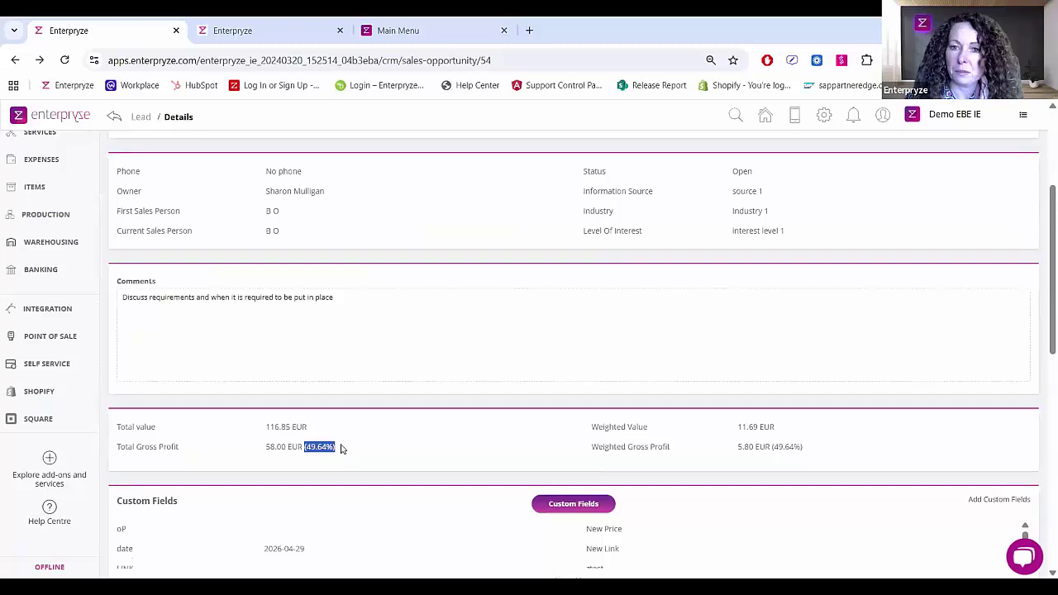
click(737, 450)
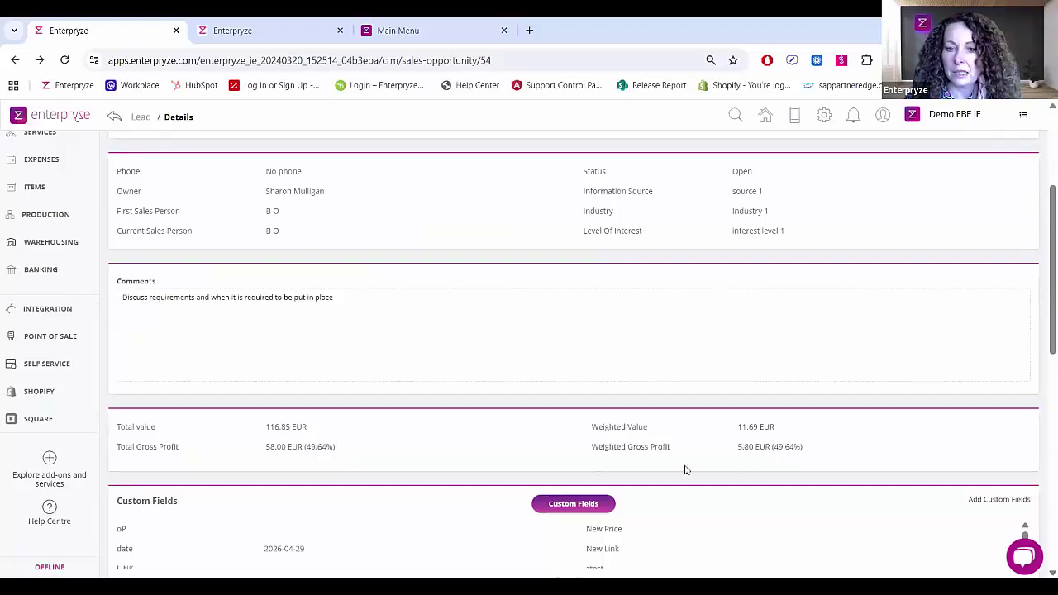
Step: Check the amount and percentage of lead 54's weighted gross profit
drag(738, 446, 770, 448)
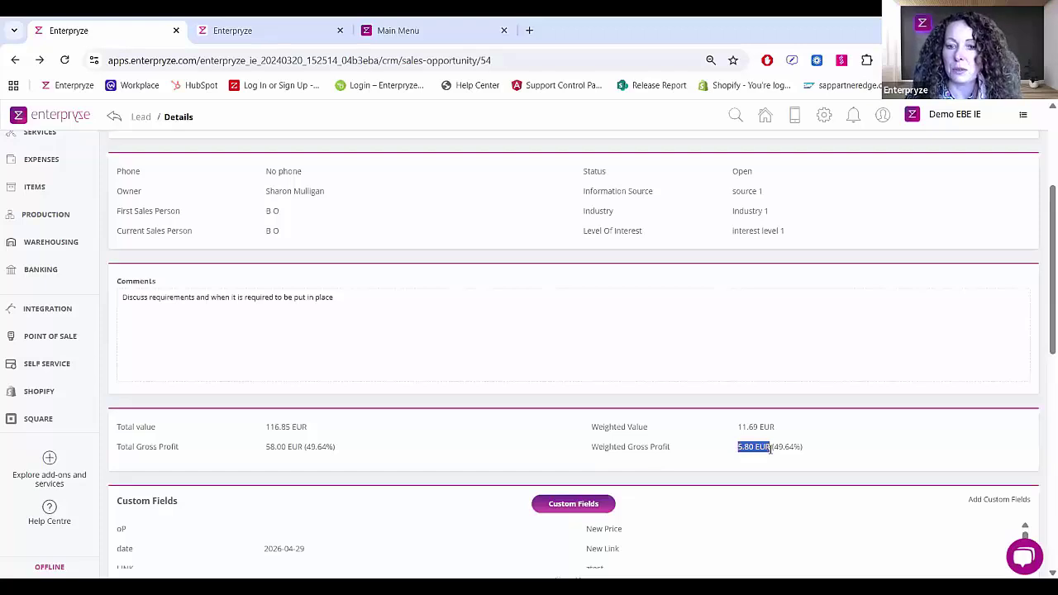
drag(771, 446, 821, 451)
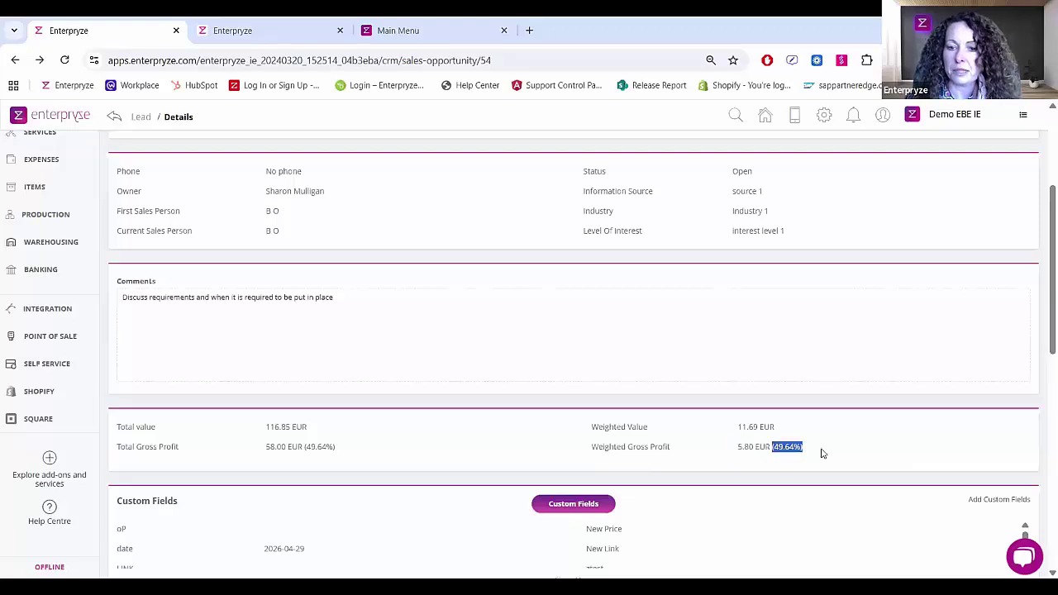
click(882, 452)
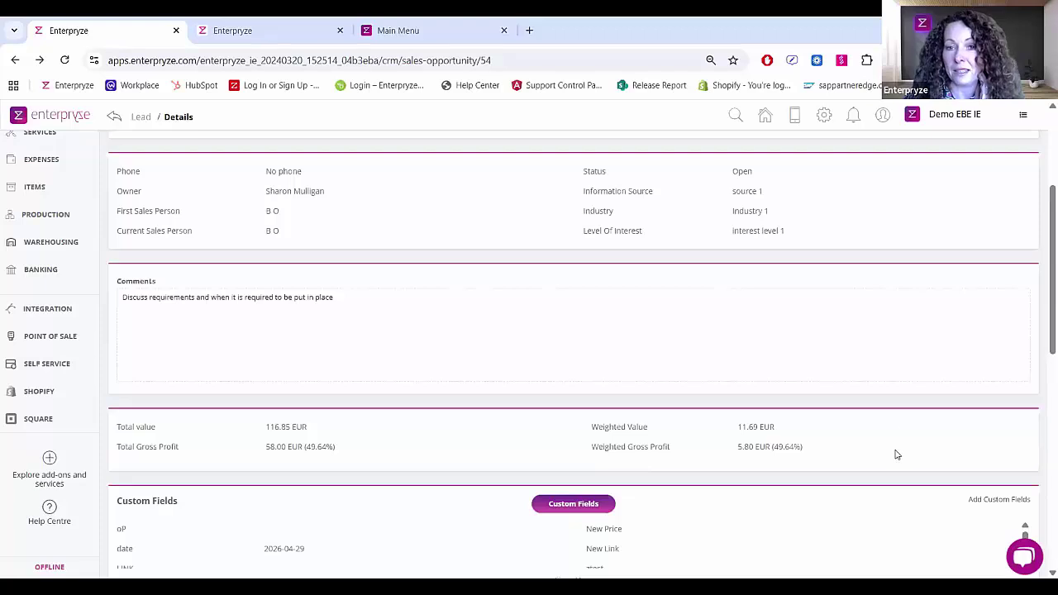
Step: Open lead 54 for editing, review its total gross profit field, and save the lead with its values unchanged
scroll(873, 409, up, 5)
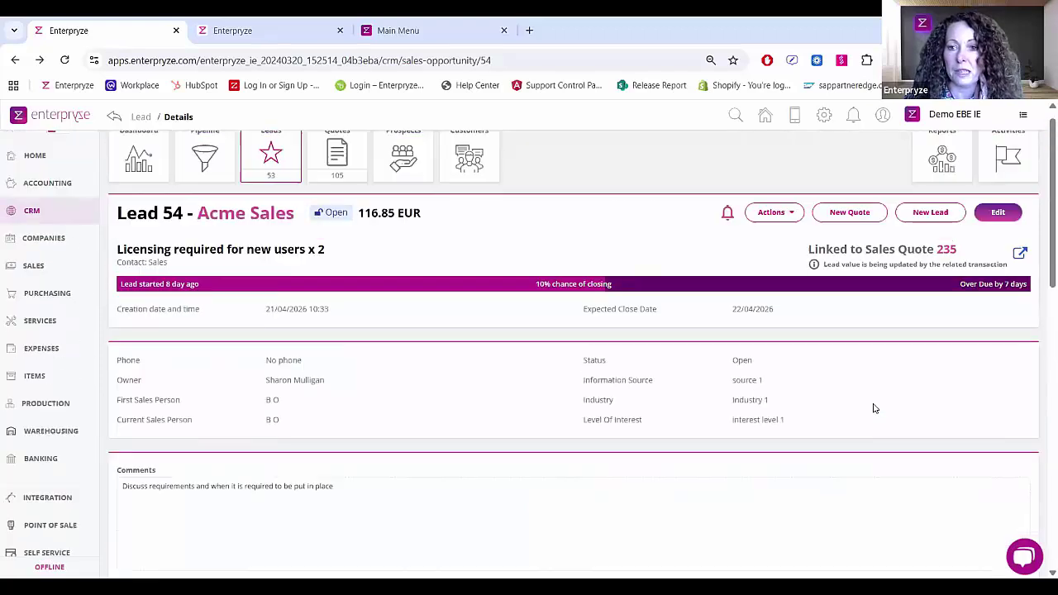
click(999, 230)
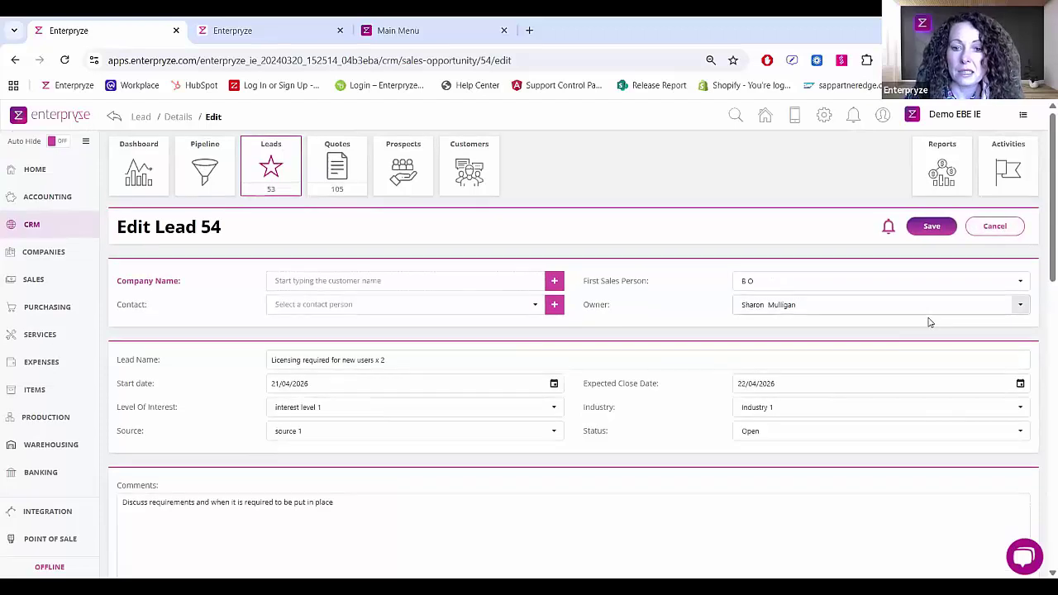
scroll(928, 322, down, 4)
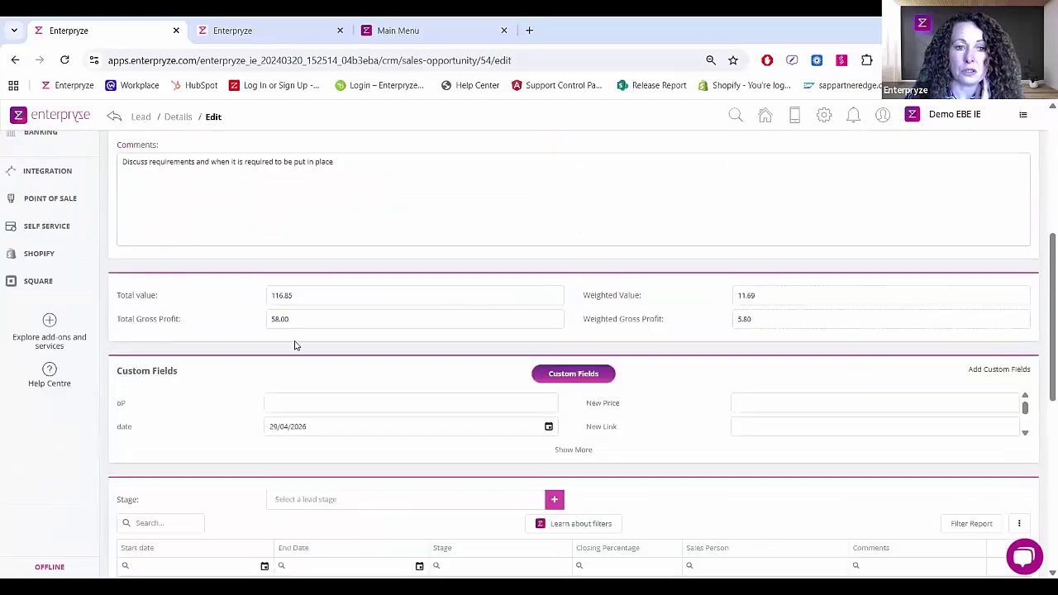
click(270, 325)
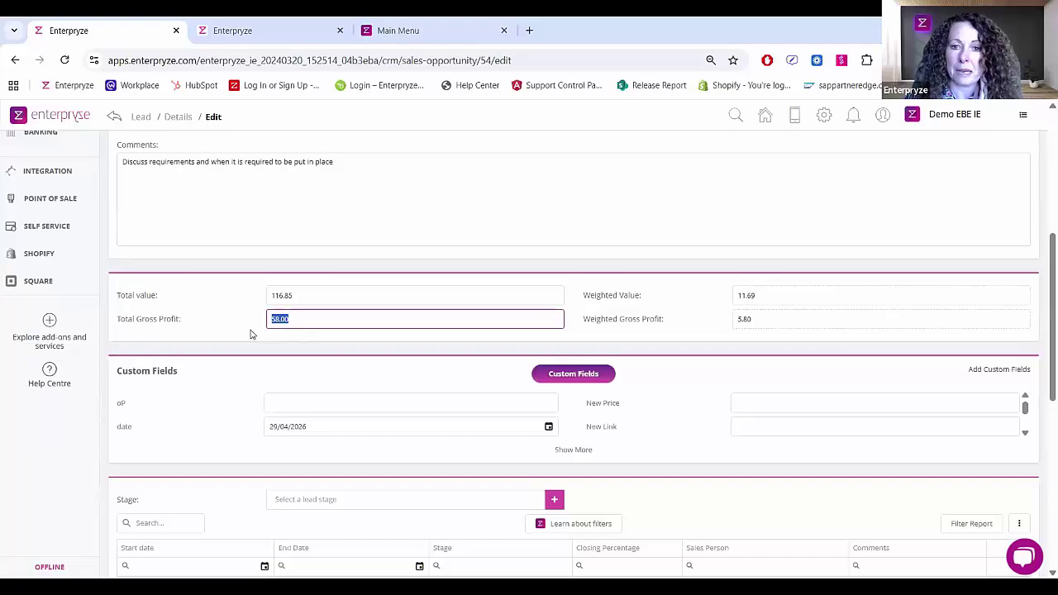
scroll(372, 354, up, 5)
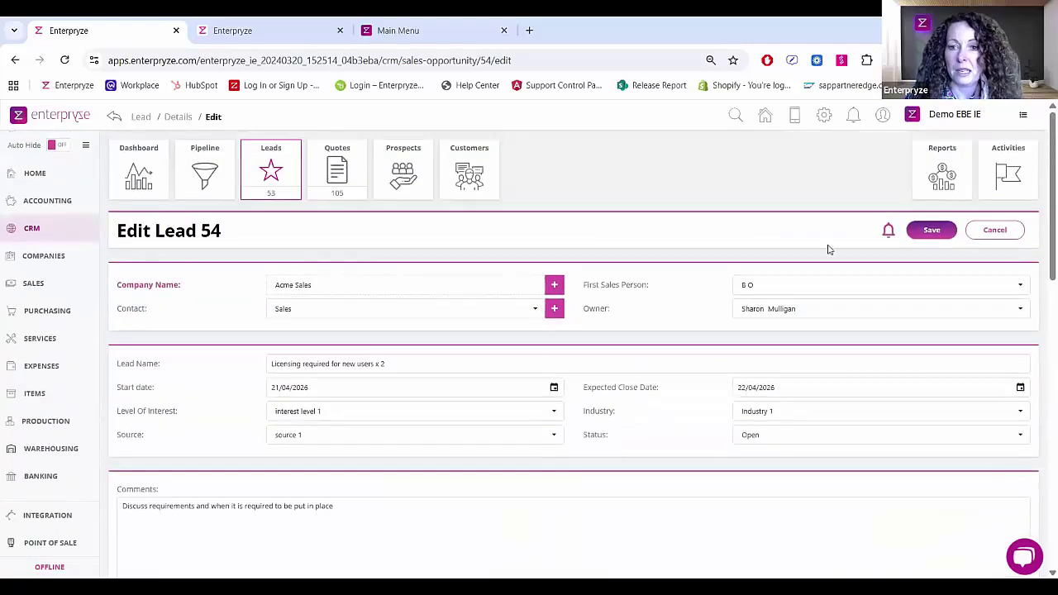
click(926, 233)
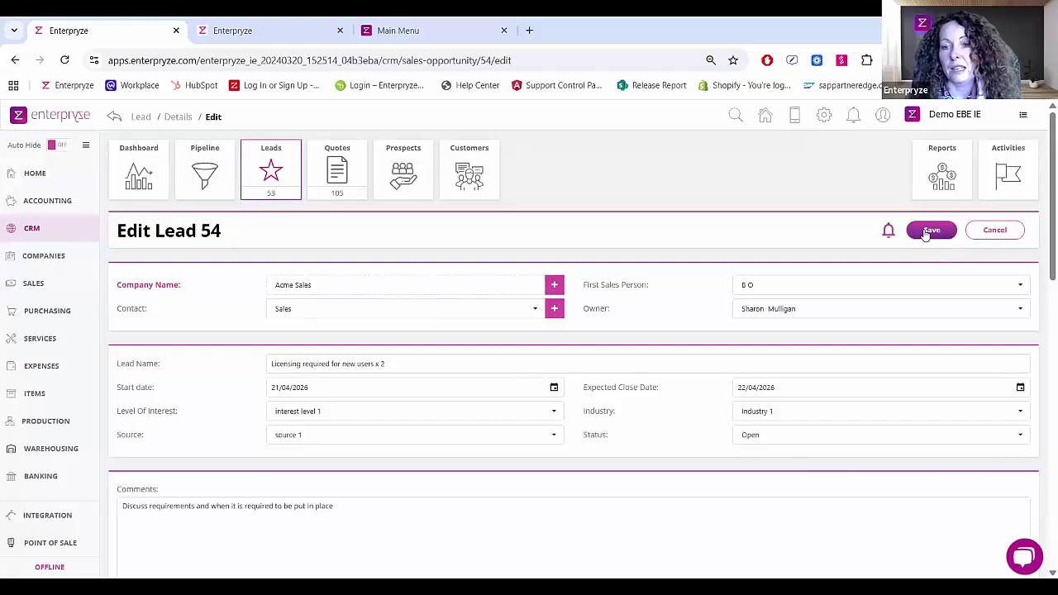
scroll(139, 536, down, 3)
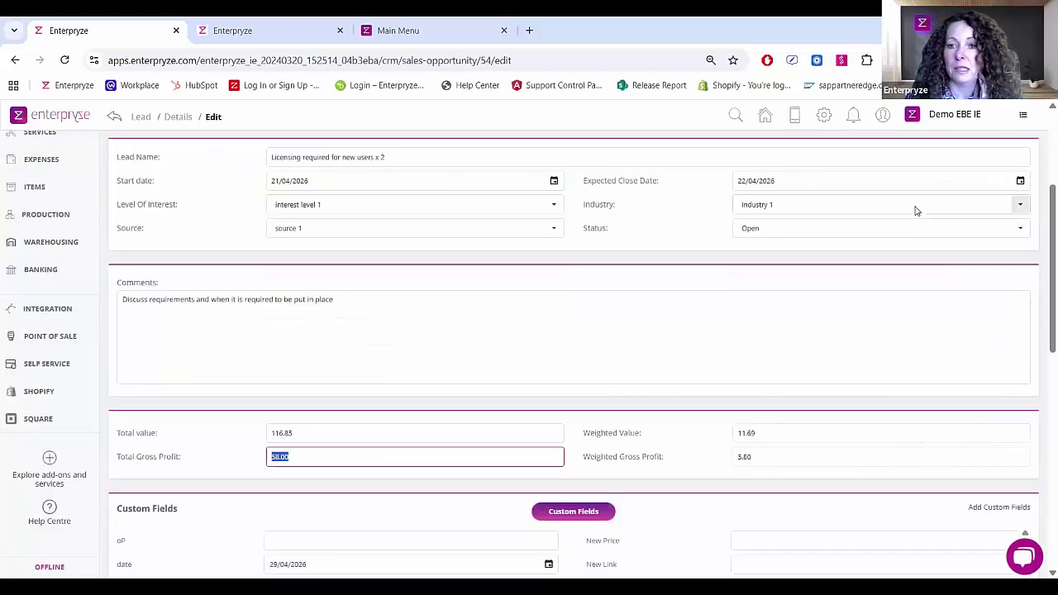
scroll(915, 215, up, 3)
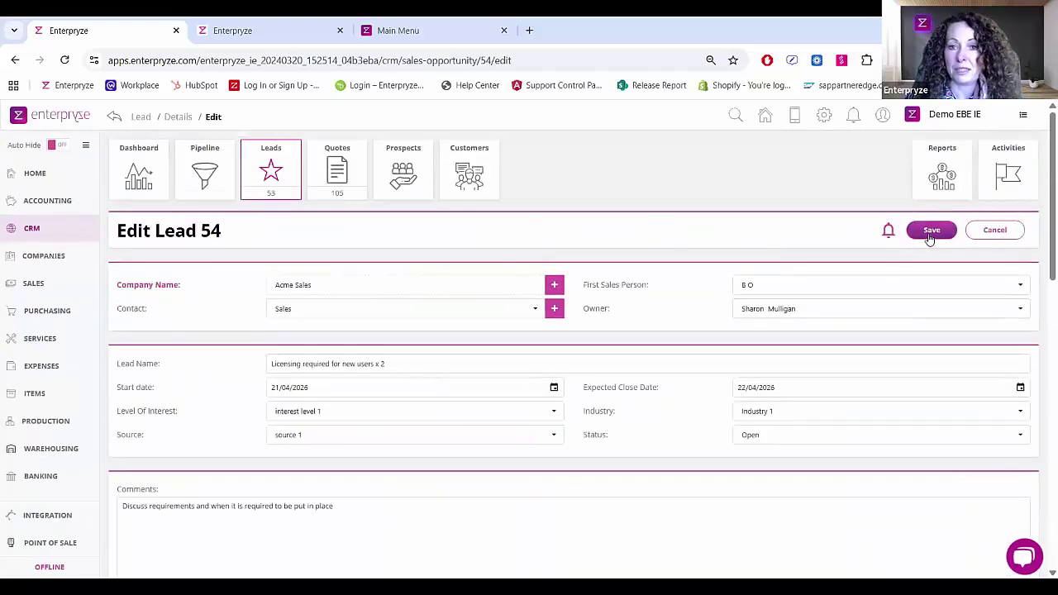
click(928, 236)
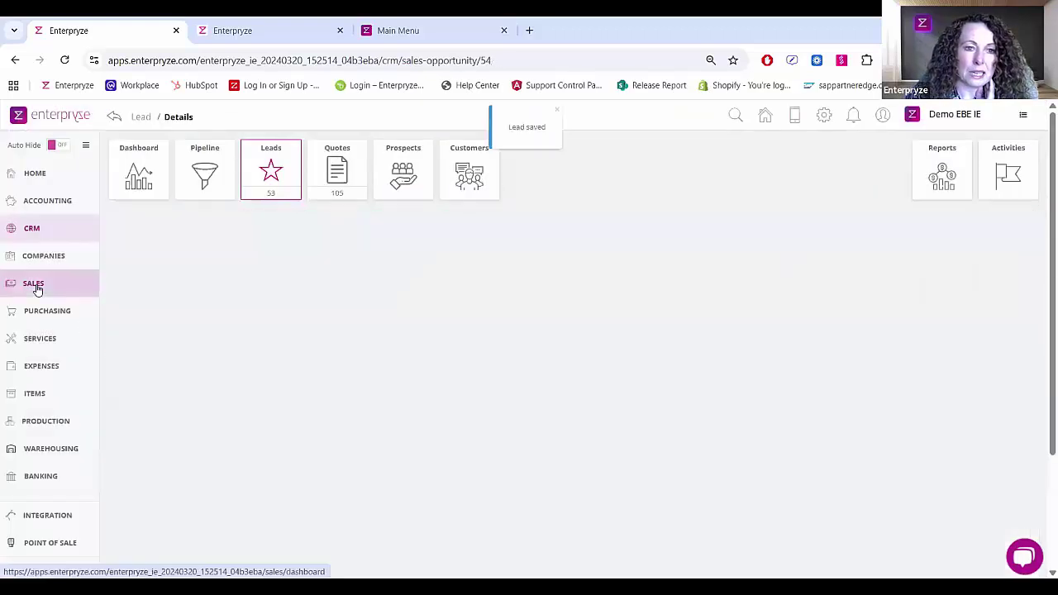
Step: Start a new item sales order in Sales and choose Acme Sales as the customer
click(35, 285)
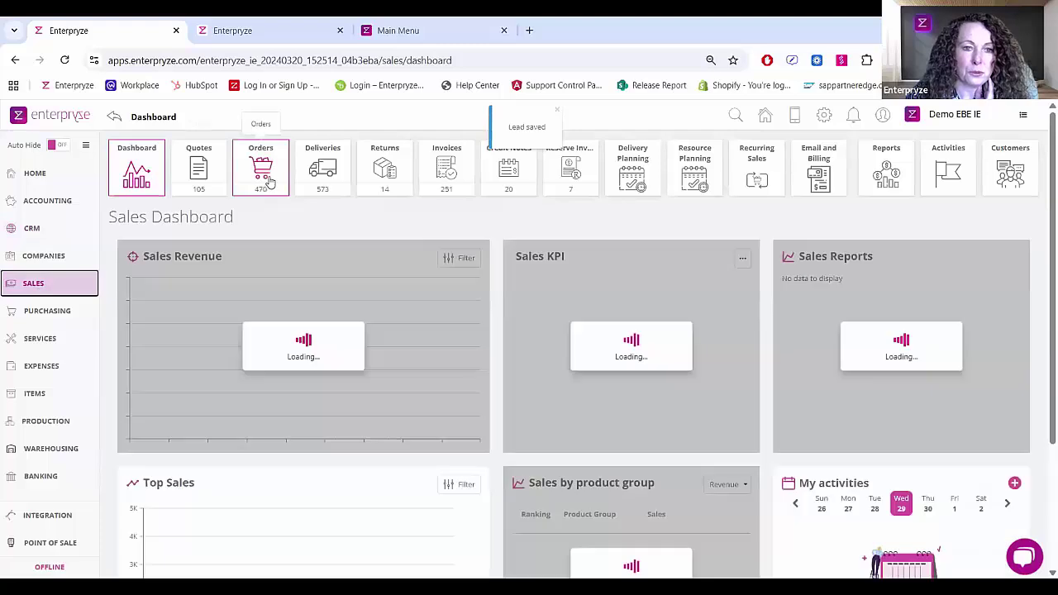
click(266, 180)
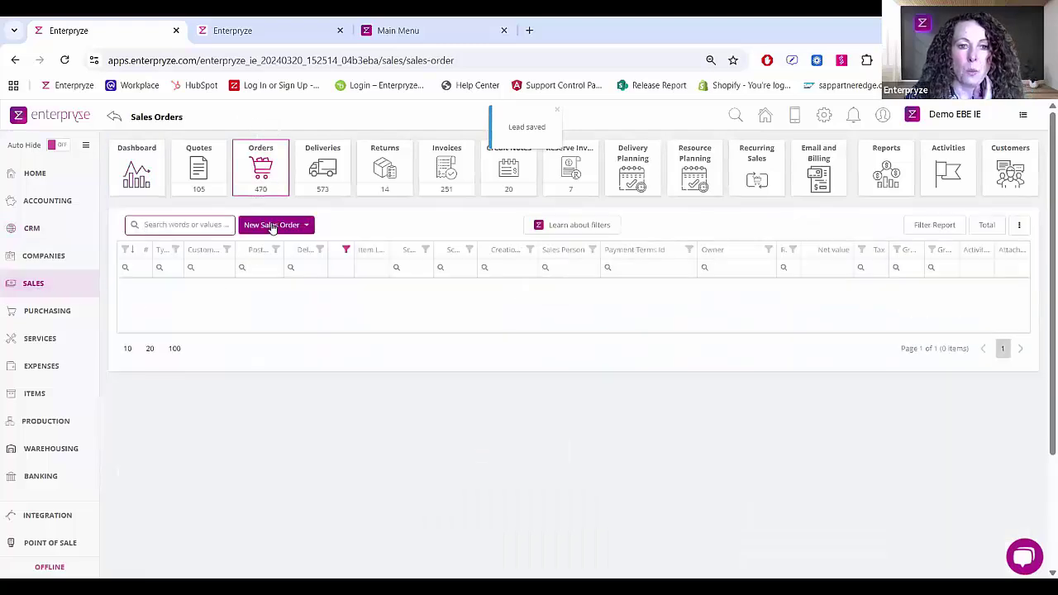
click(270, 226)
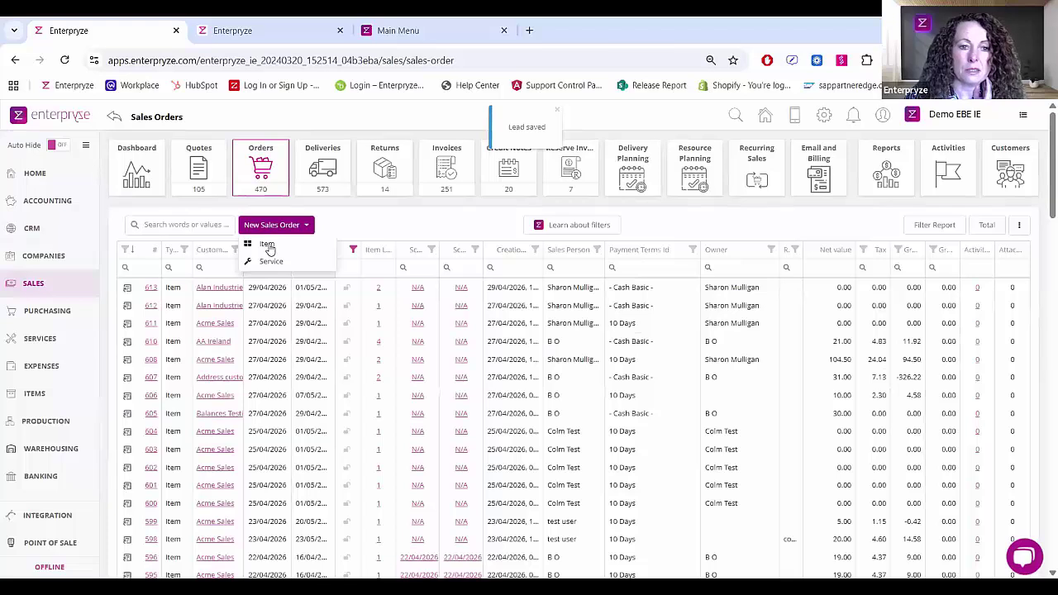
click(266, 243)
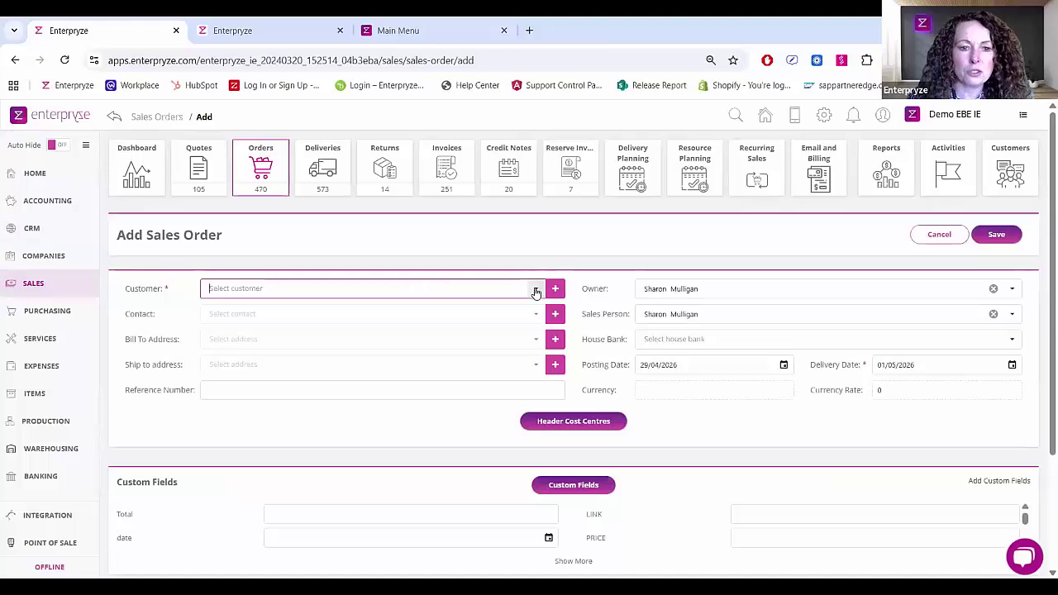
click(371, 288)
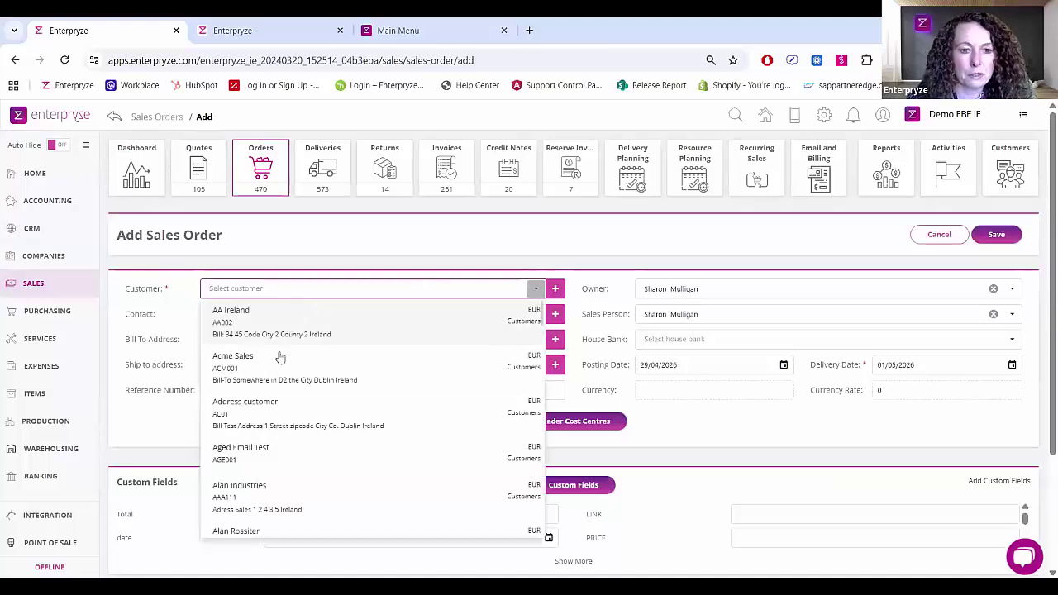
click(257, 376)
Step: Examine the customer's account balance and future commitment on the order, including the transactions behind the balance, and close the list
scroll(334, 382, down, 2)
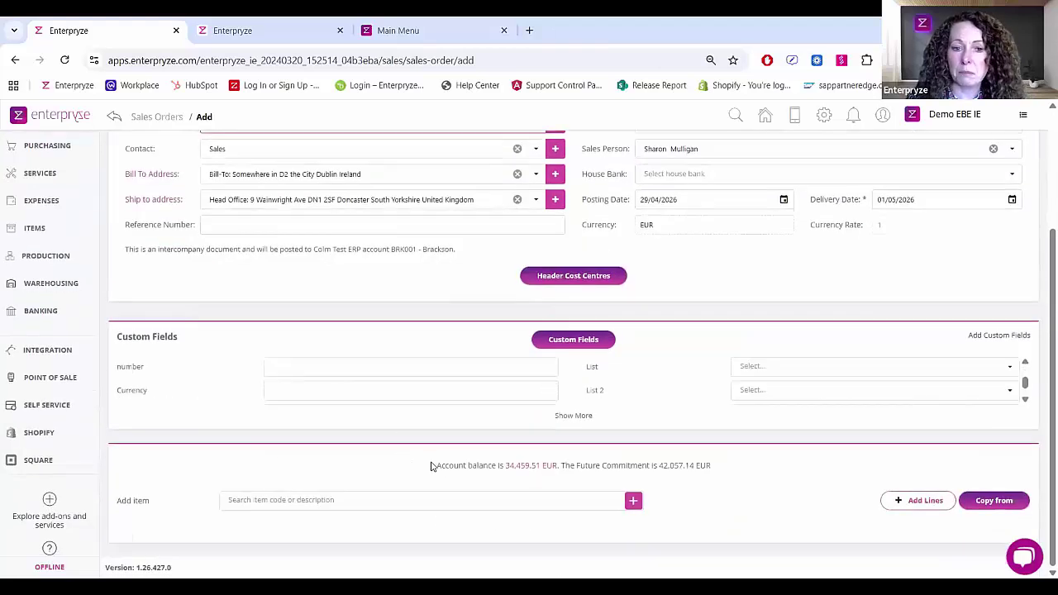
drag(439, 467, 730, 474)
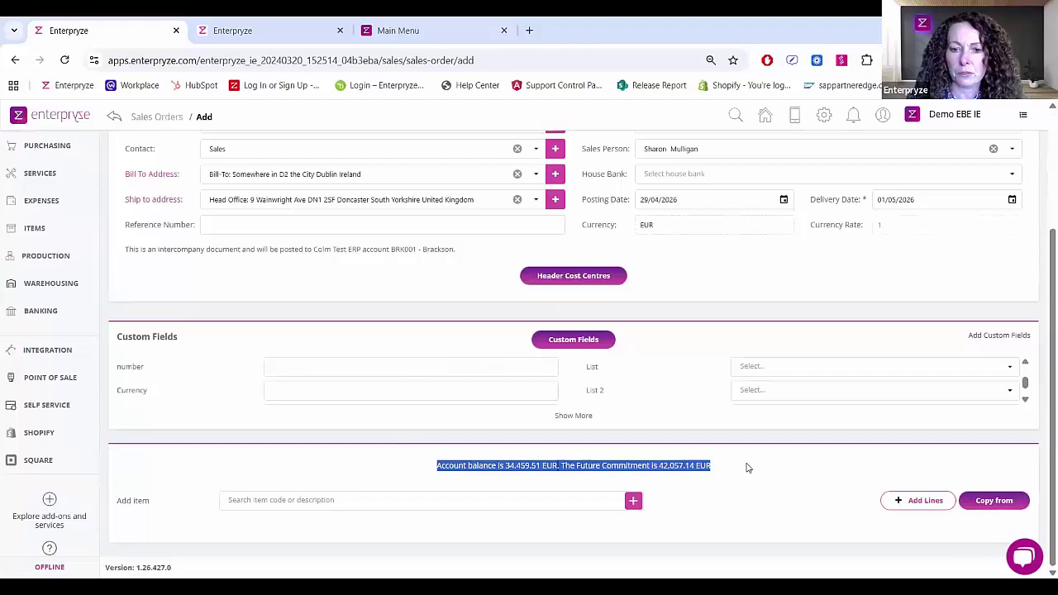
click(749, 468)
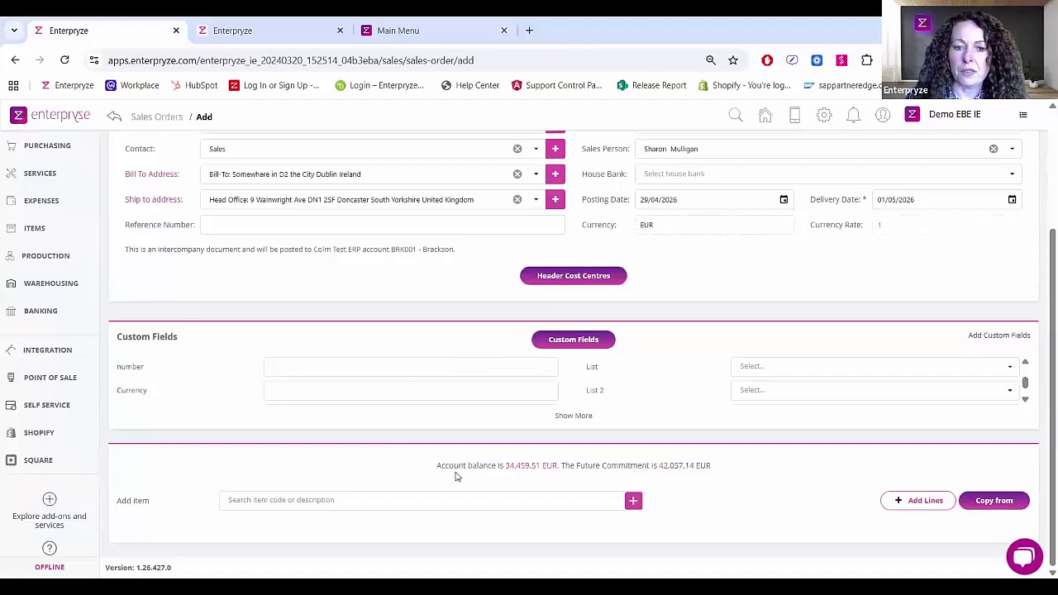
click(530, 468)
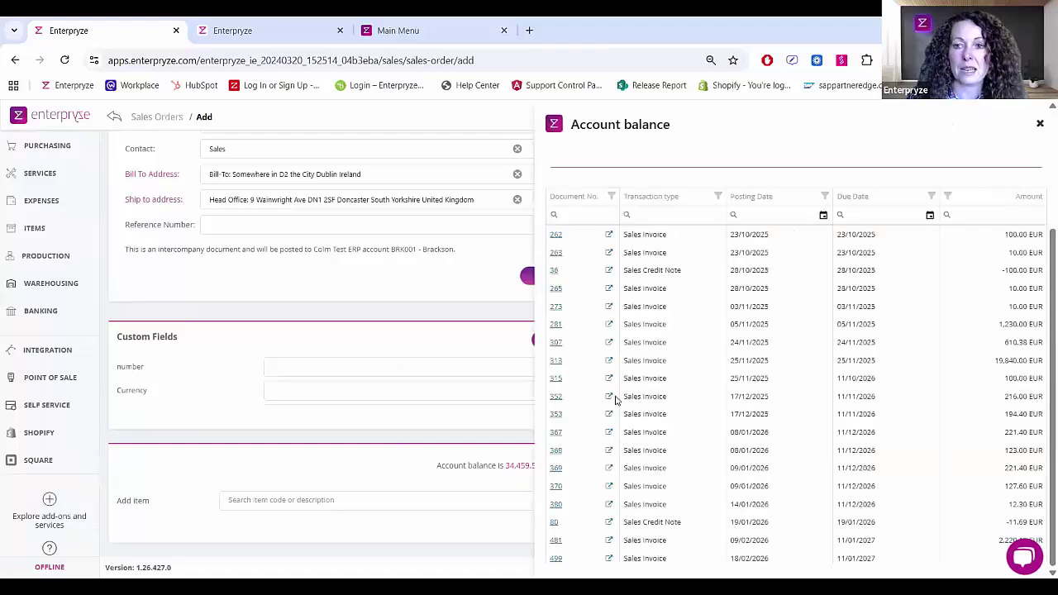
click(1041, 125)
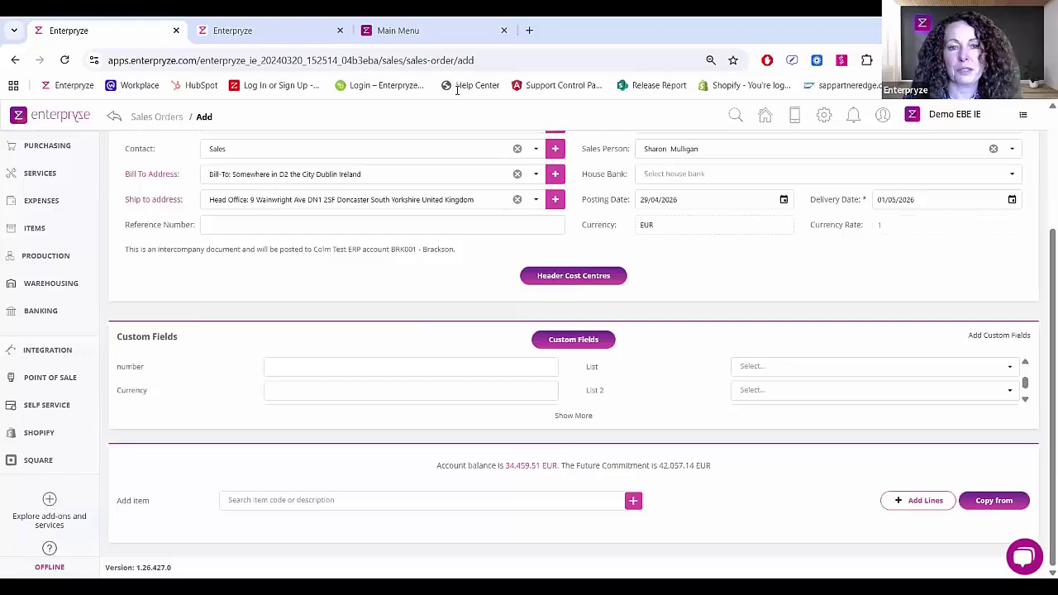
Step: Open the enterpryze.com website in a new browser tab
click(394, 33)
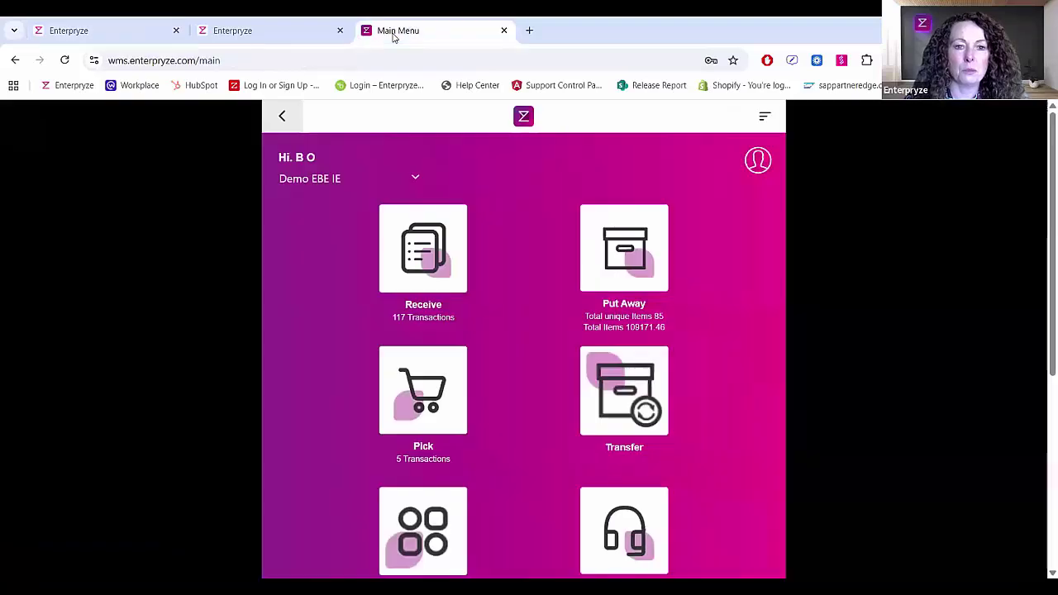
click(264, 30)
click(530, 33)
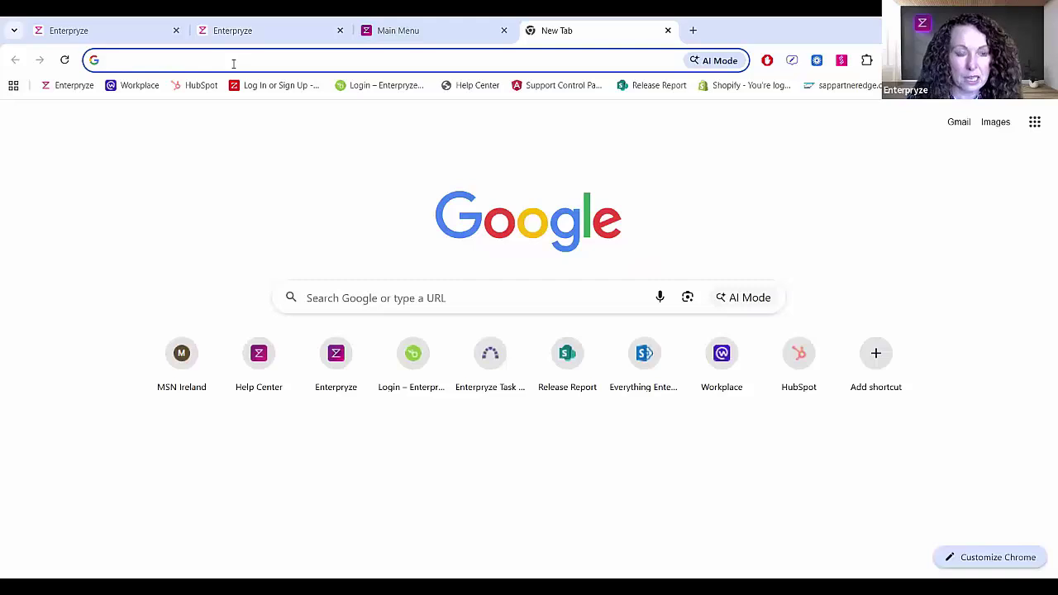
text(enter)
key(Return)
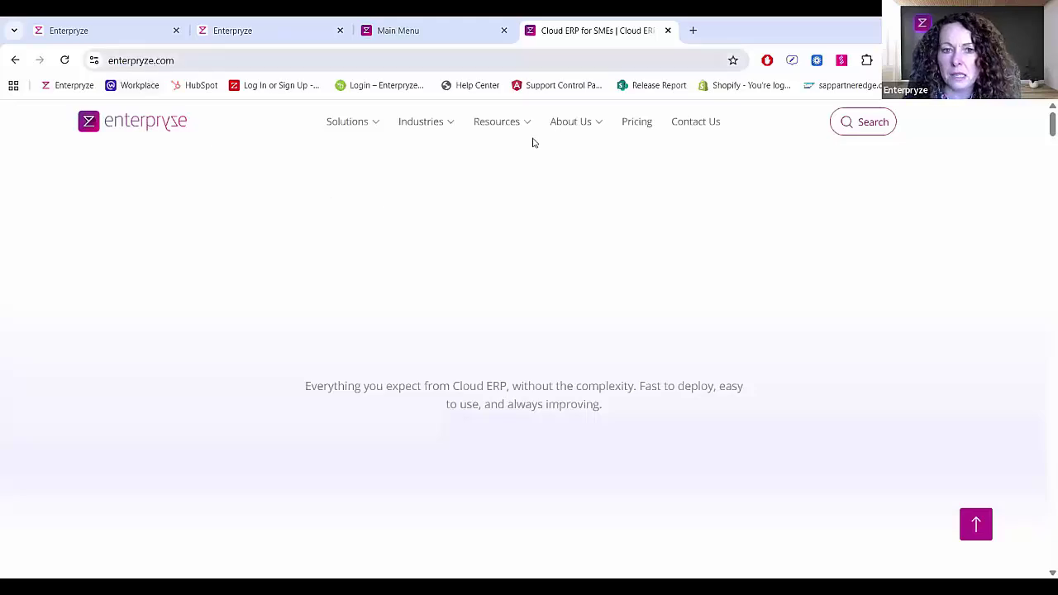
Step: Open the April 2026 Defiant Release post from the website's blogs and look through its feature descriptions and demo links
mouse_move(523, 125)
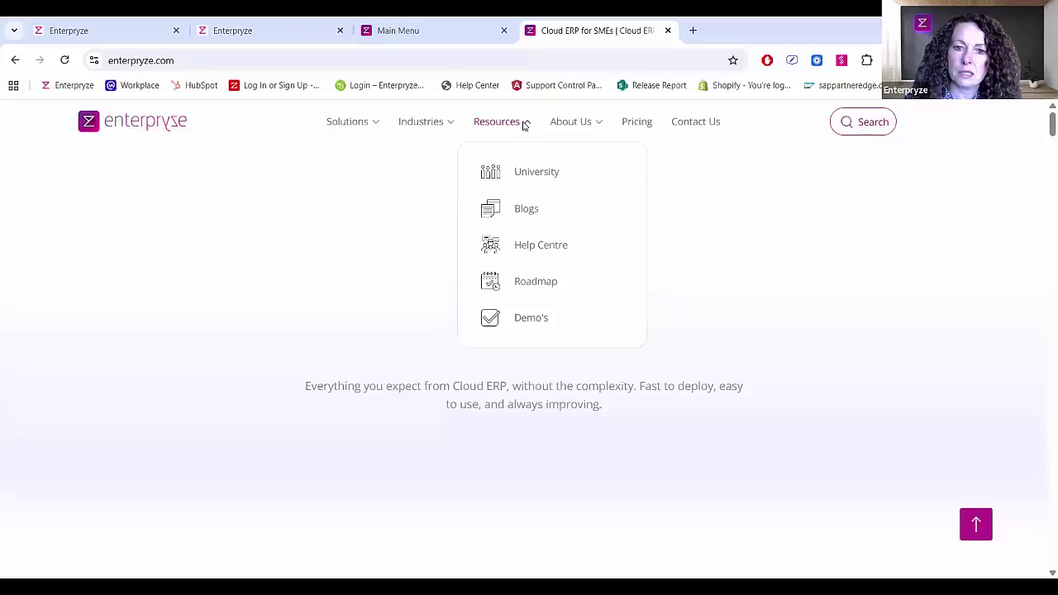
click(524, 214)
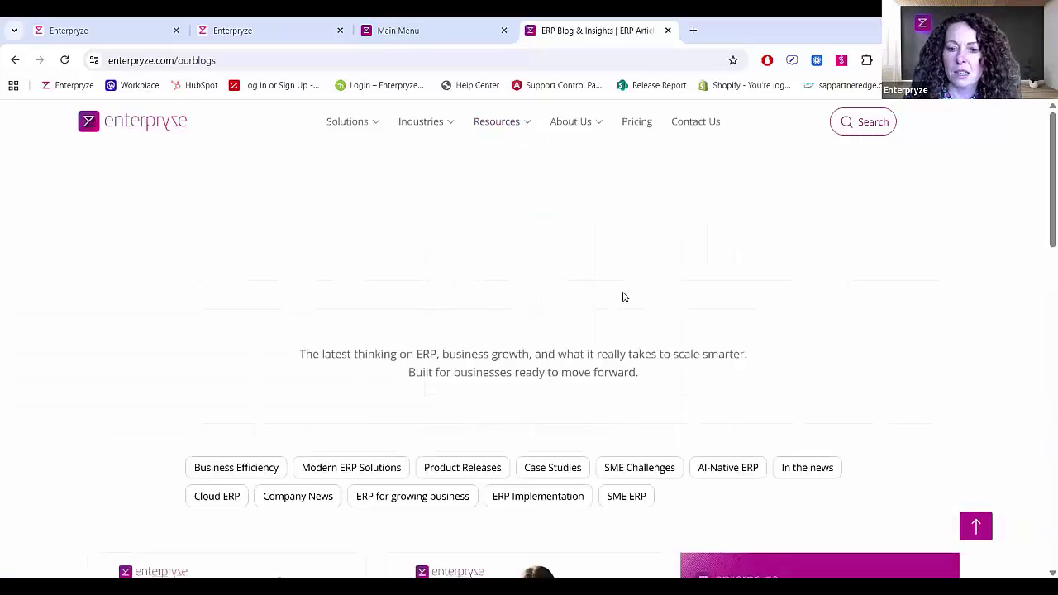
scroll(637, 314, down, 3)
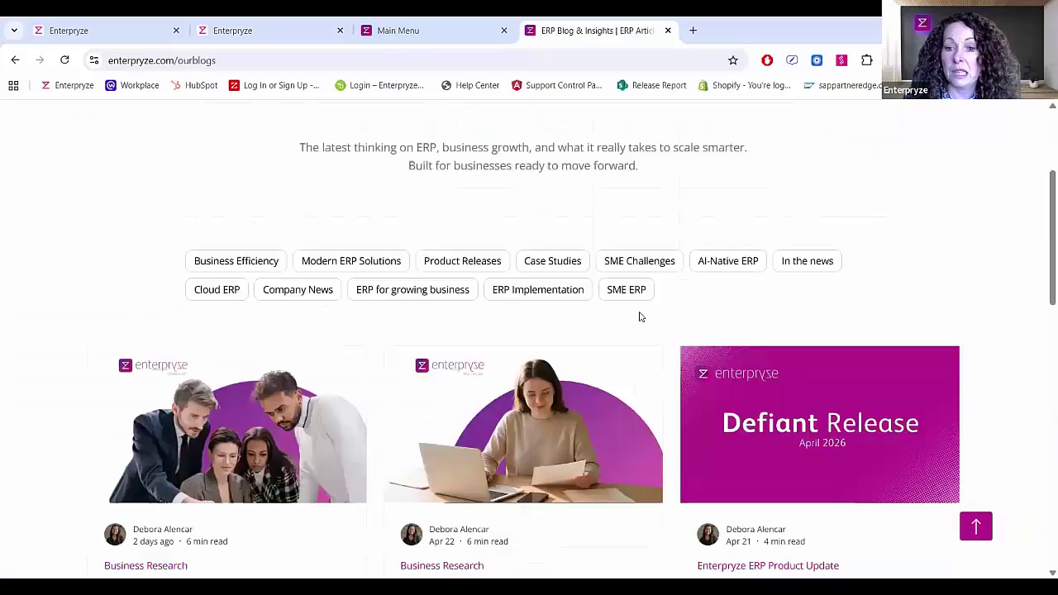
click(854, 436)
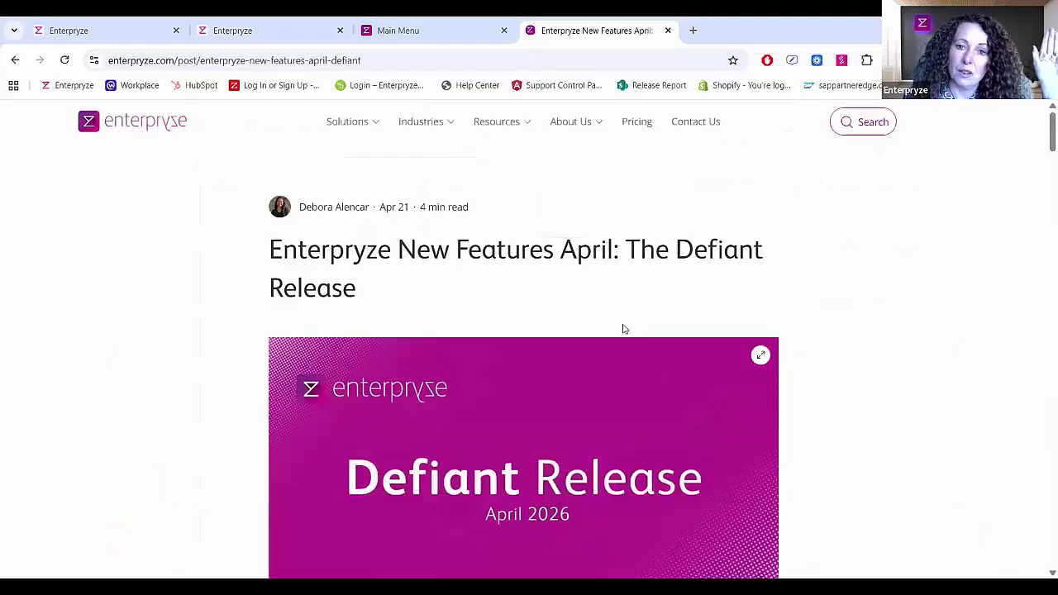
scroll(624, 329, down, 7)
scroll(624, 328, down, 7)
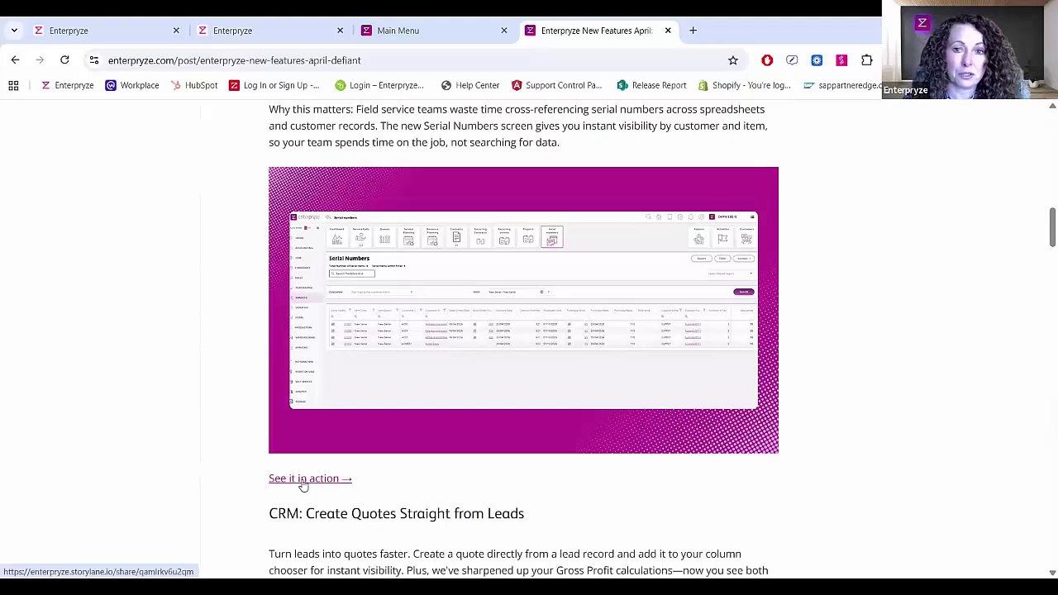
scroll(303, 485, up, 10)
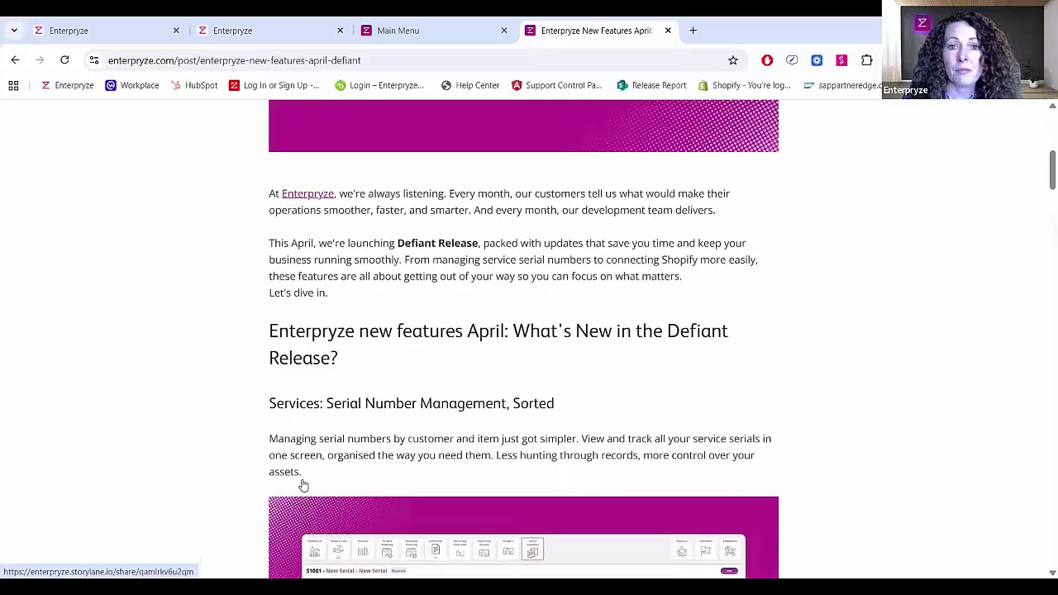
scroll(308, 150, up, 1)
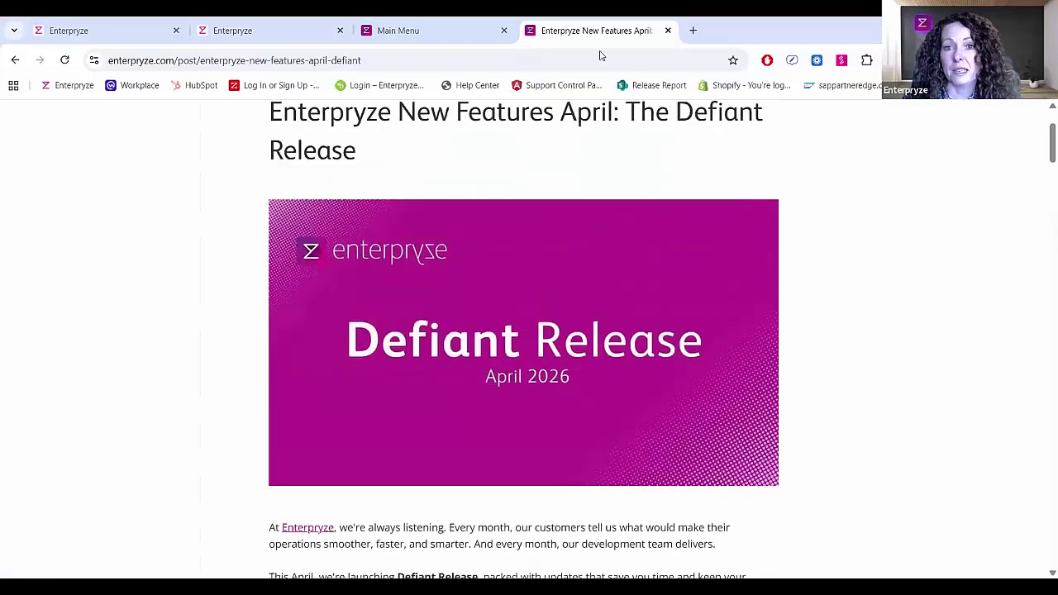
Step: Open help.enterpryze.com in a new browser tab and go to the News and updates category of the knowledge base
click(694, 31)
text(help.enterpryze.com)
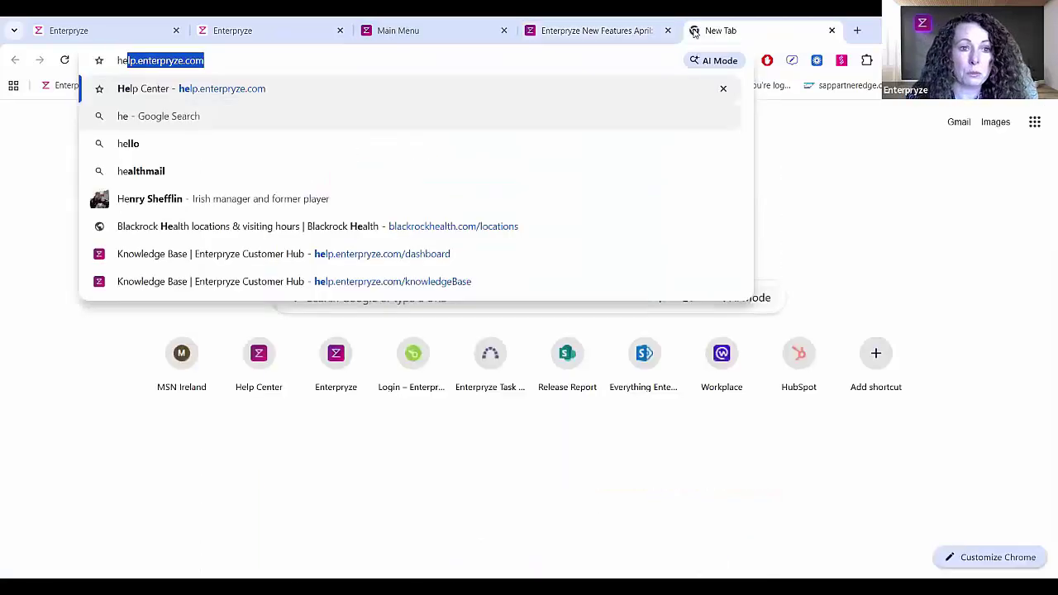
key(Return)
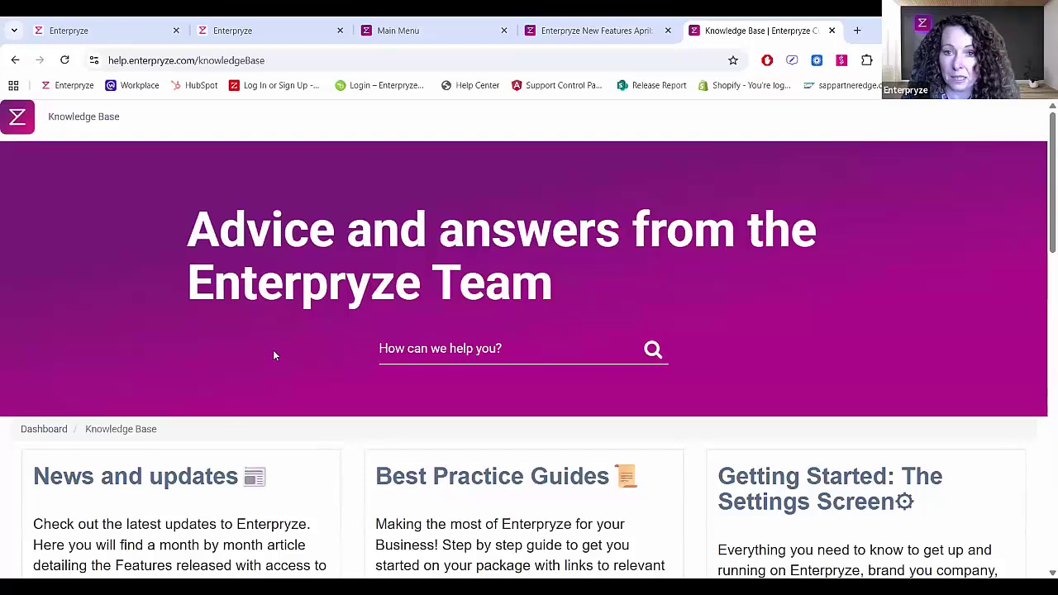
click(143, 481)
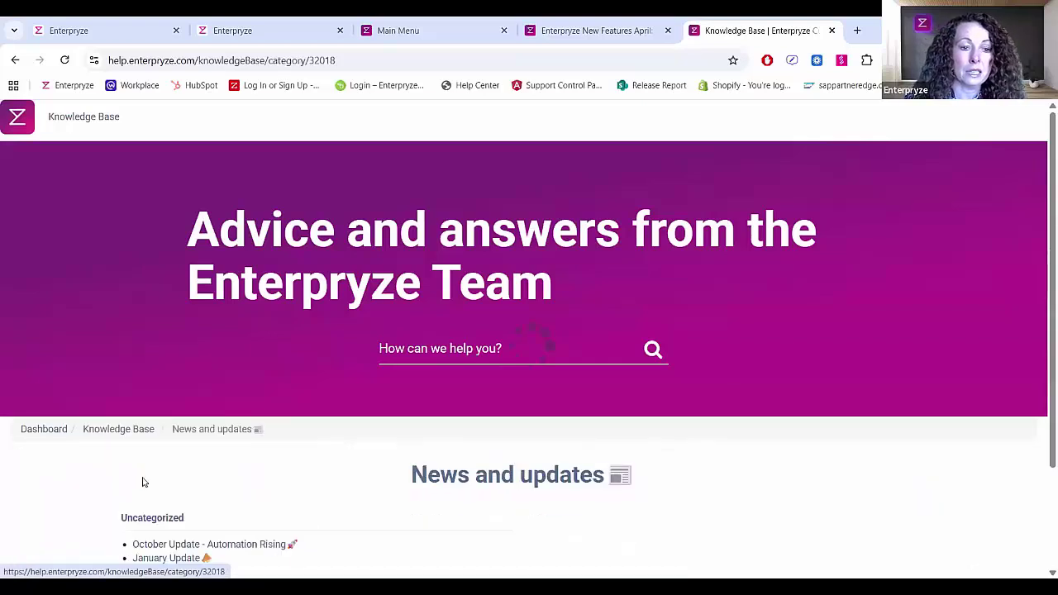
Step: Open the Defiant - April 2026 Updates article from the latest updates in the News and updates category
scroll(143, 482, down, 2)
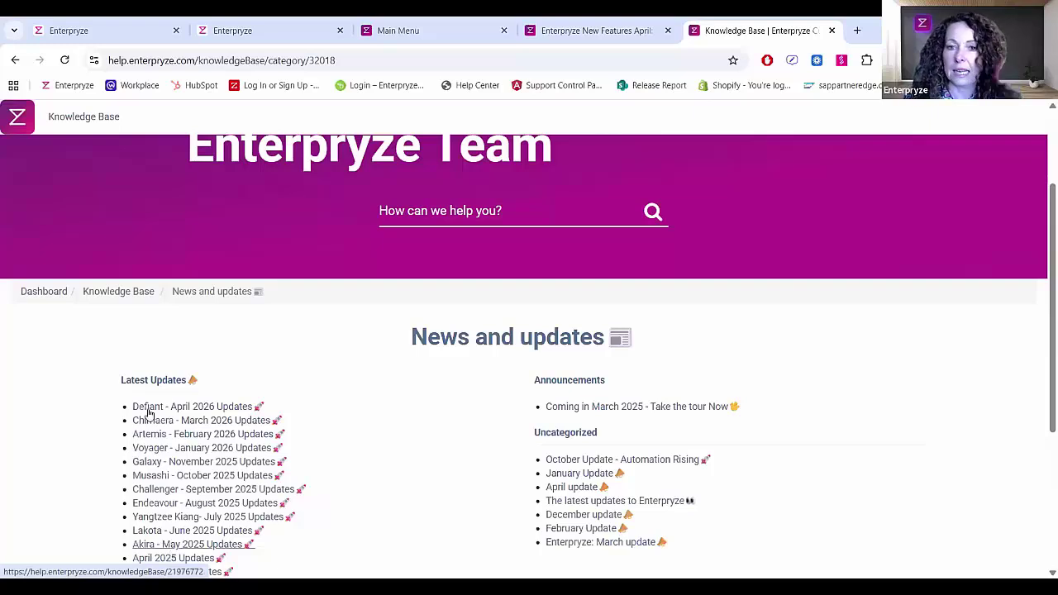
click(148, 411)
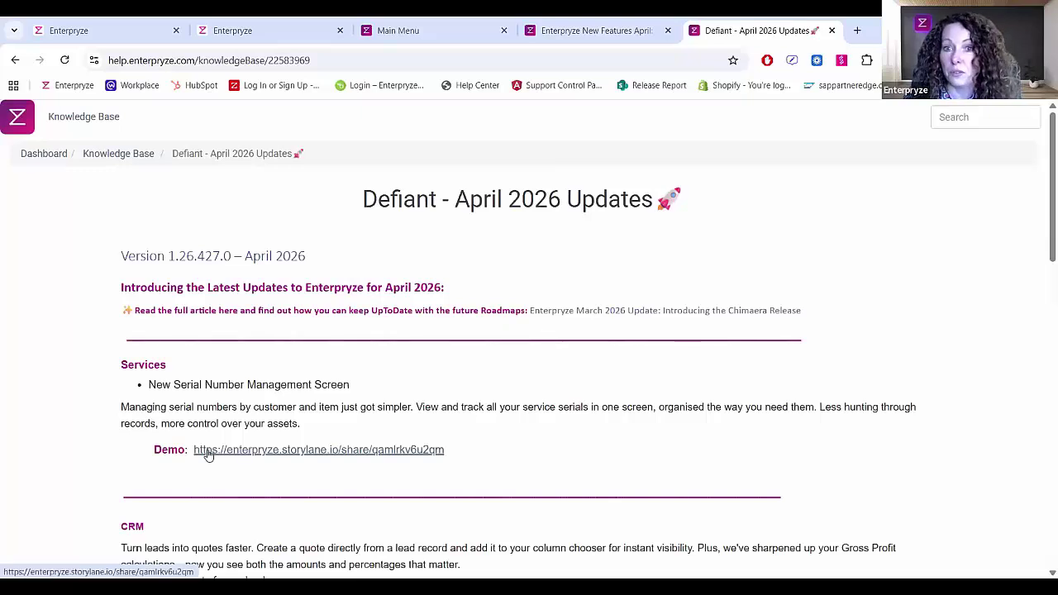
Step: Return to the Enterpryze website's April release post and open the Roadmap page from the site's resources
click(566, 33)
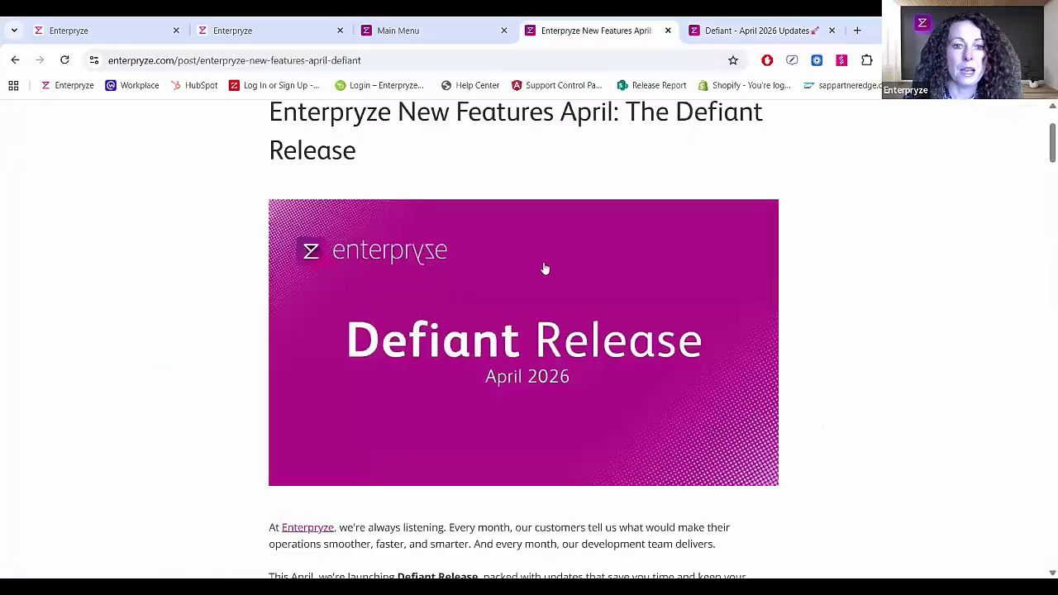
scroll(476, 178, up, 2)
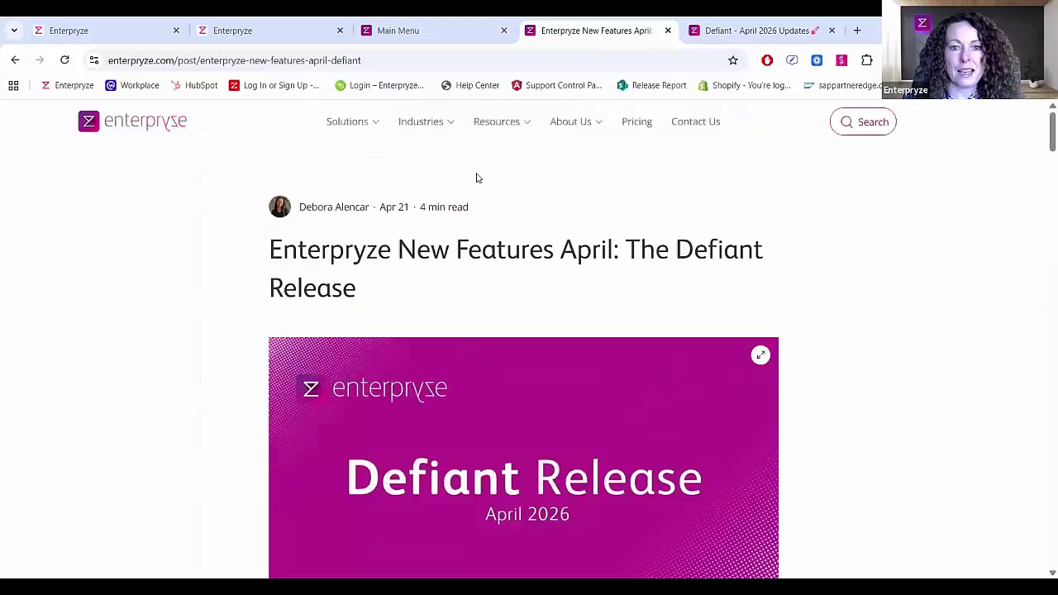
click(527, 124)
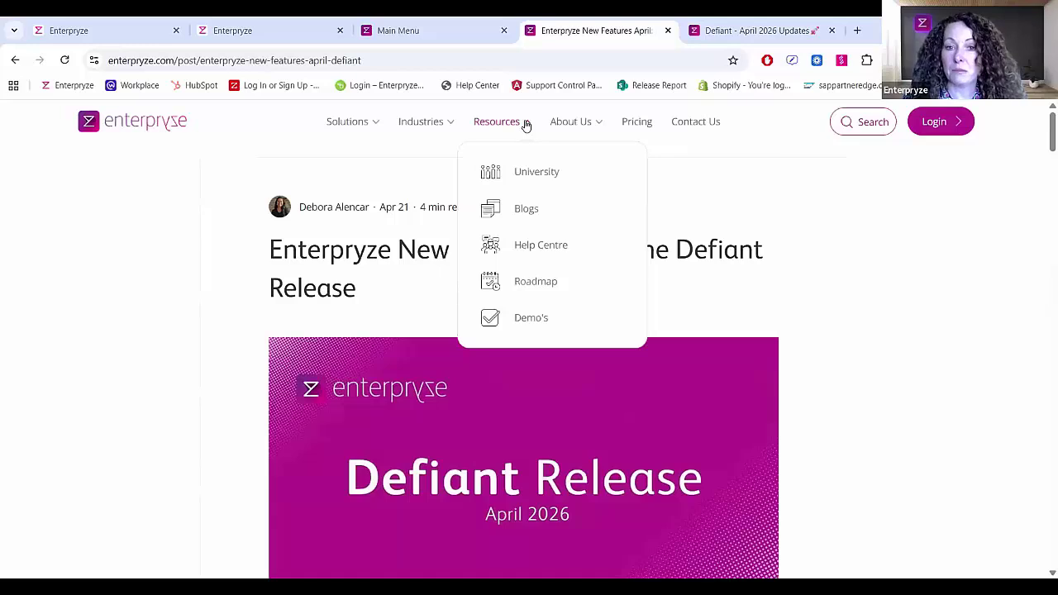
click(526, 281)
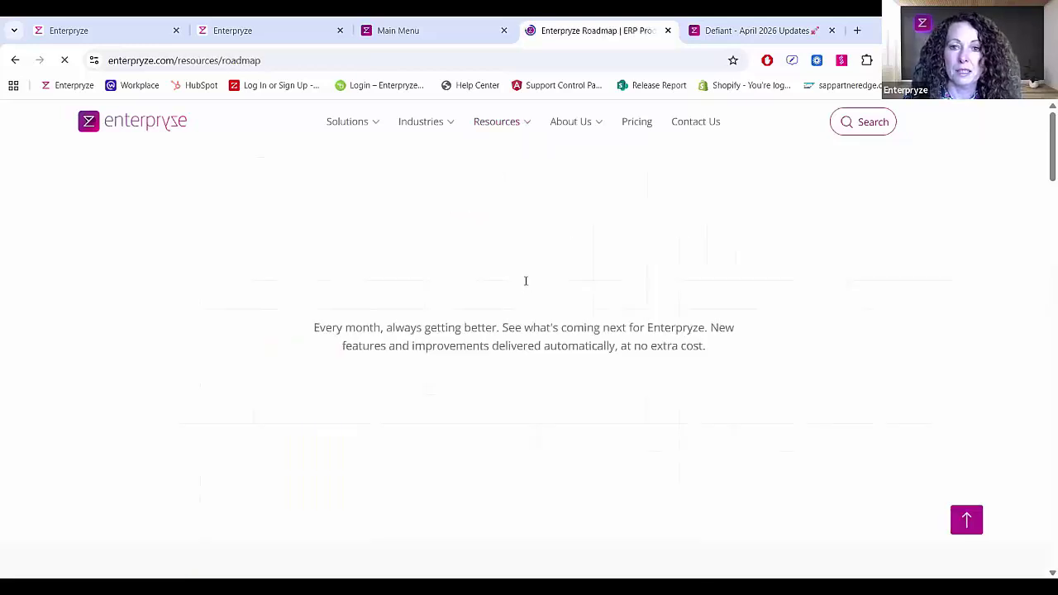